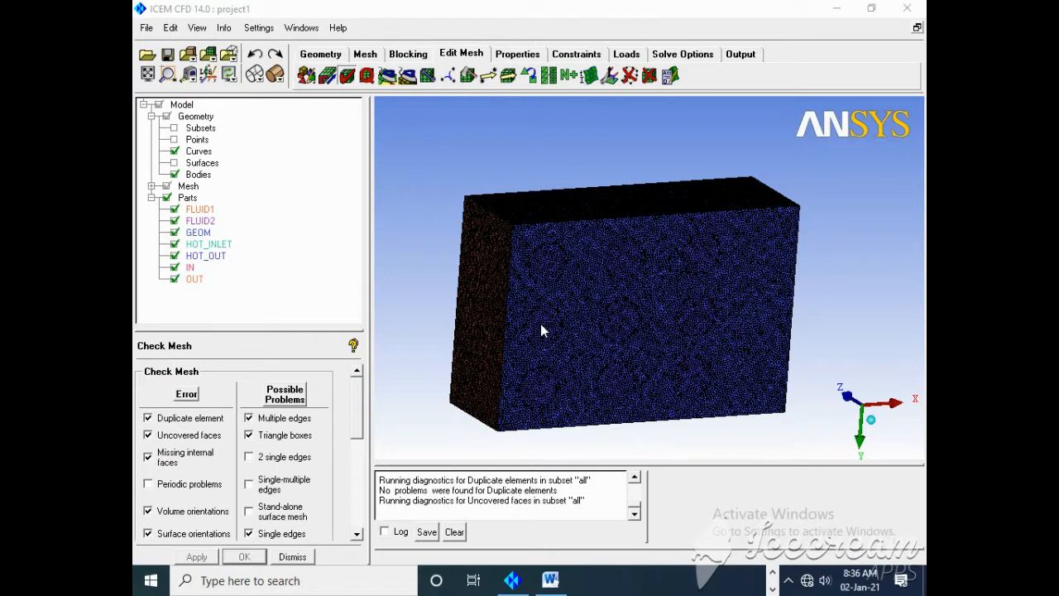
Step: Switch to the Word grid study table and add digit separators to the element counts, giving 9,69,701 and 75,15,625
{"action": "left_click", "coordinate": [550, 580]}
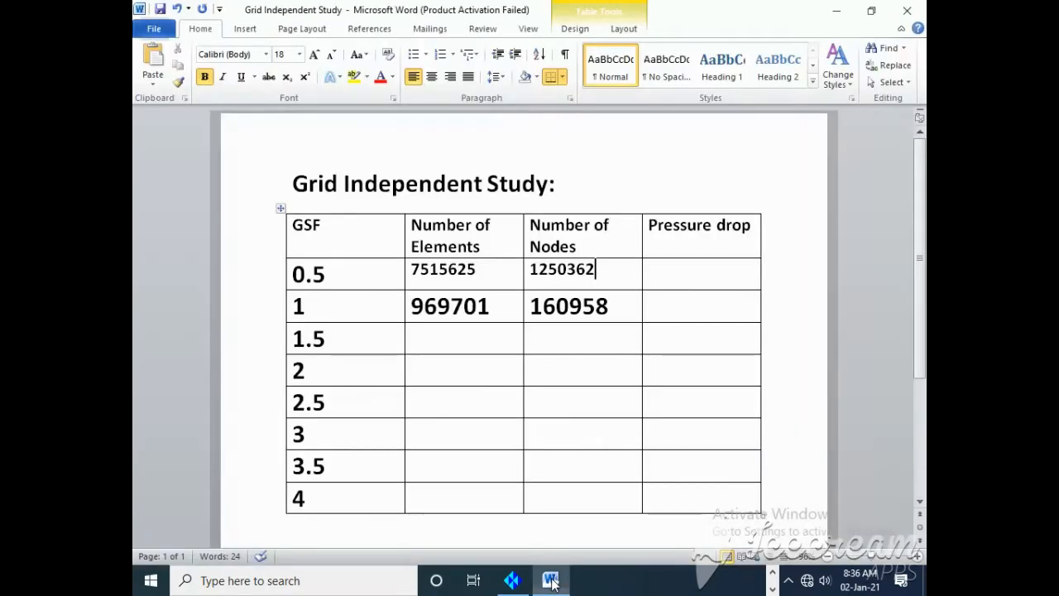
{"action": "left_click", "coordinate": [451, 306]}
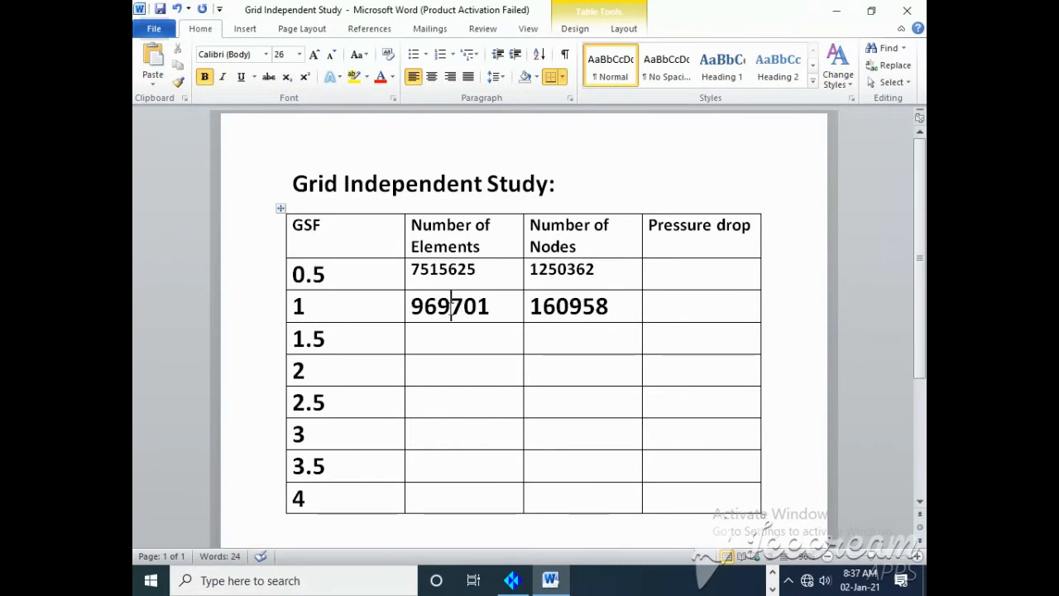
{"action": "type", "text": ","}
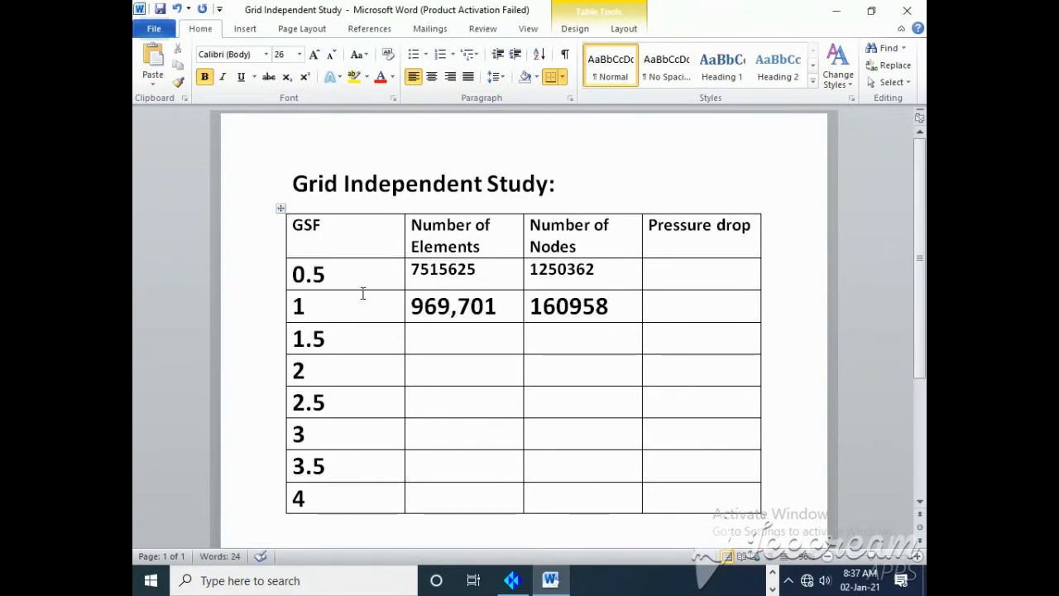
{"action": "left_click", "coordinate": [424, 306]}
{"action": "type", "text": ","}
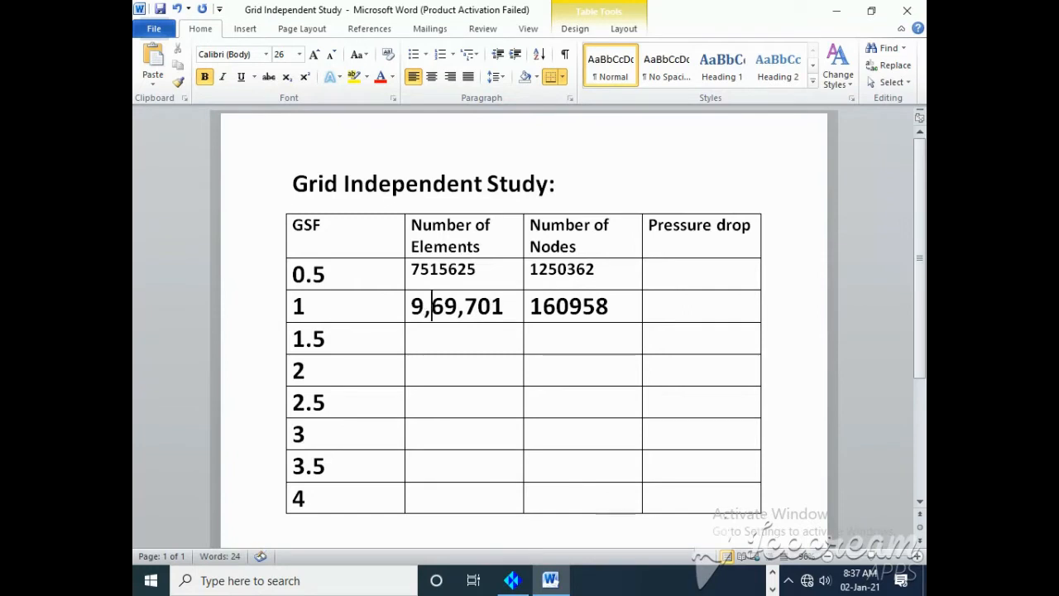
{"action": "left_click", "coordinate": [450, 271]}
{"action": "type", "text": ","}
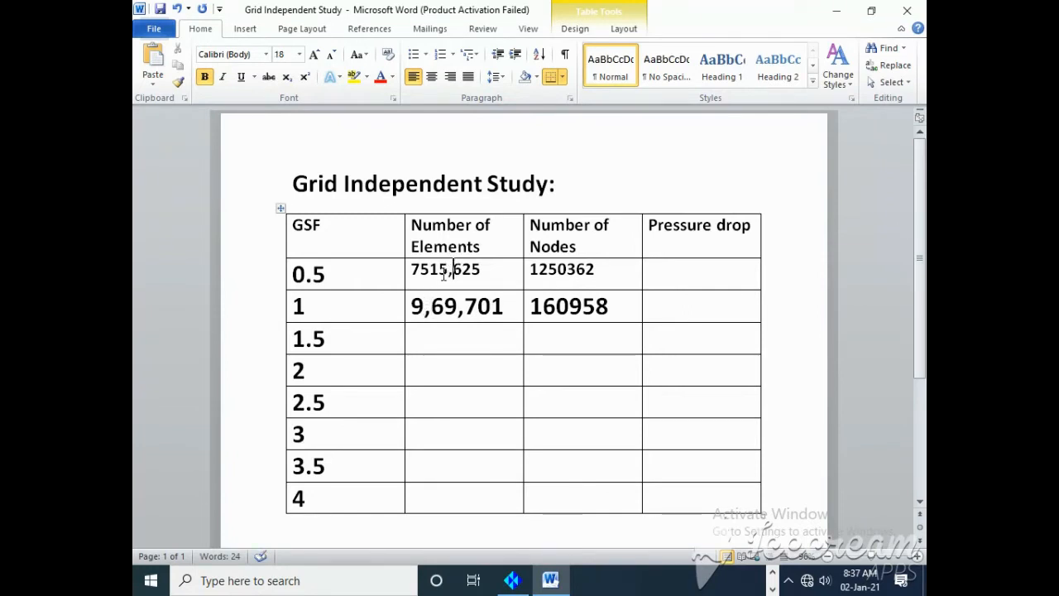
{"action": "left_click", "coordinate": [434, 271]}
{"action": "type", "text": ","}
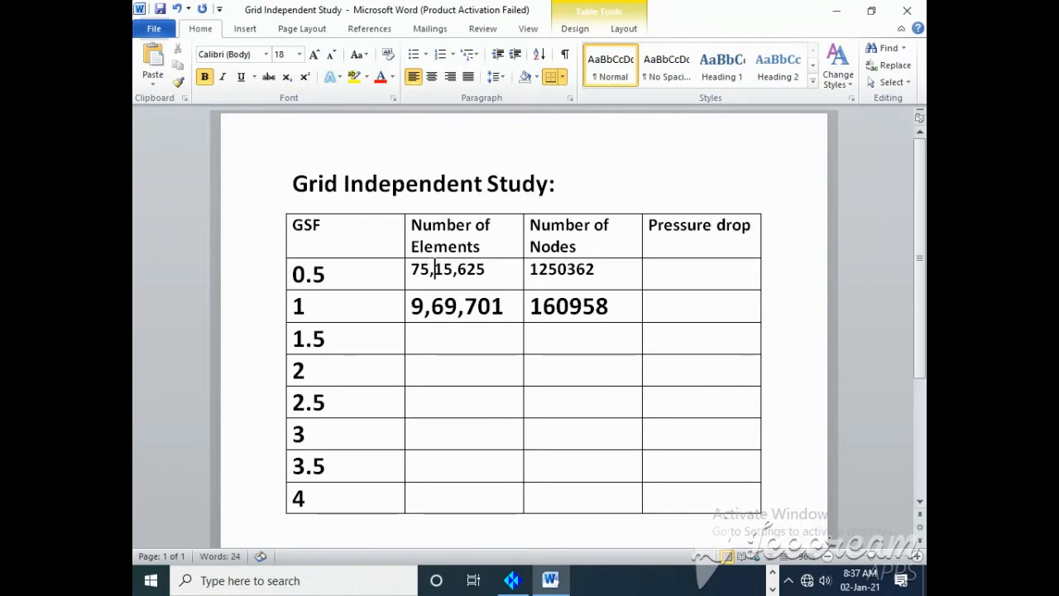
Step: Add digit separators to the node counts for GSF 0.5 and 1, giving 12,50,362 and 1,60,958
{"action": "left_click", "coordinate": [568, 269]}
{"action": "type", "text": ","}
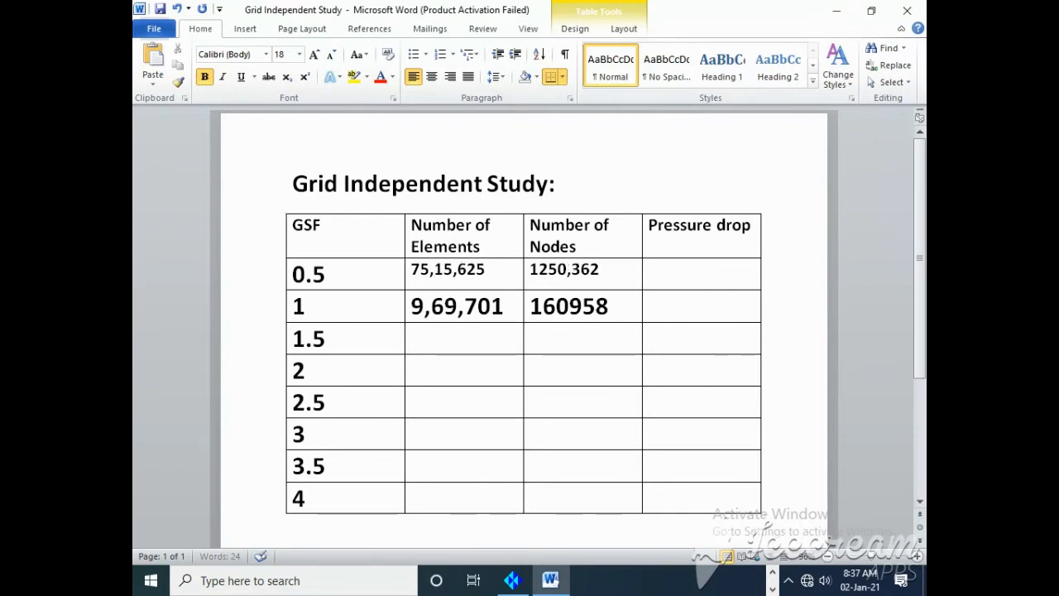
{"action": "left_click", "coordinate": [548, 270]}
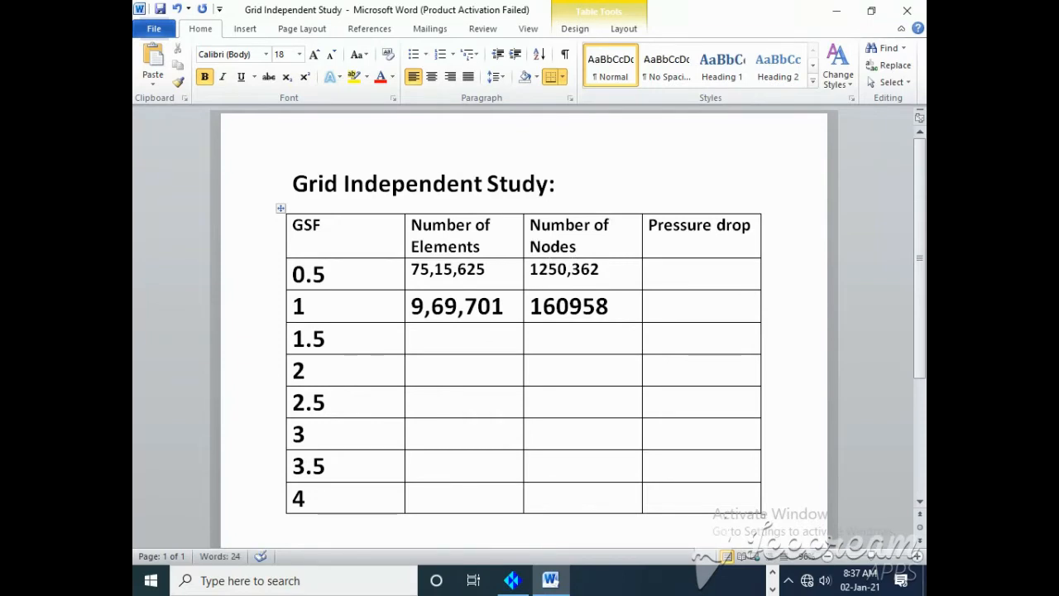
{"action": "type", "text": ","}
{"action": "left_click", "coordinate": [569, 306]}
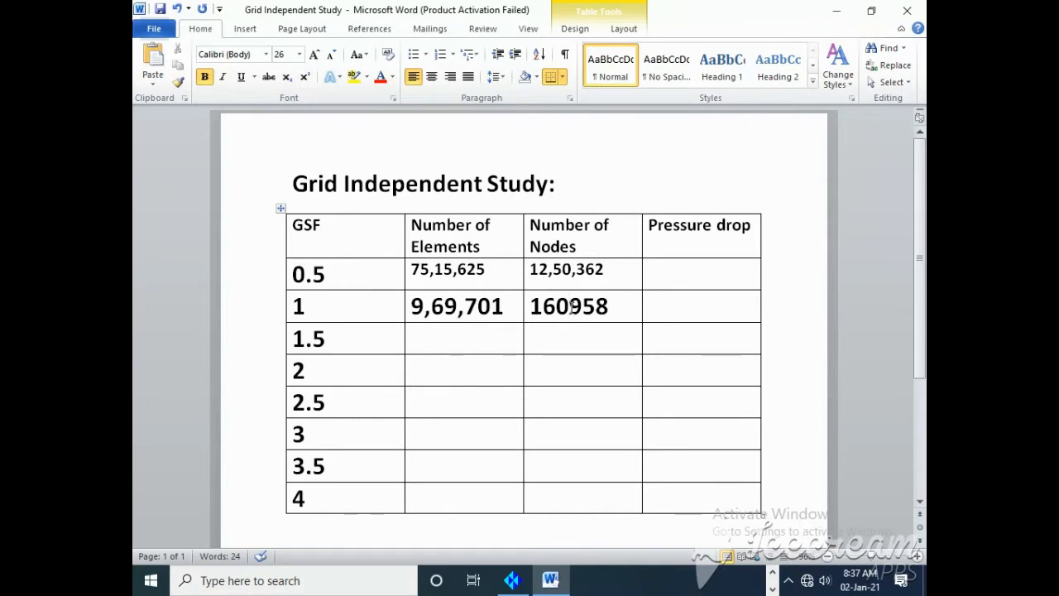
{"action": "type", "text": ","}
{"action": "left_click", "coordinate": [542, 306]}
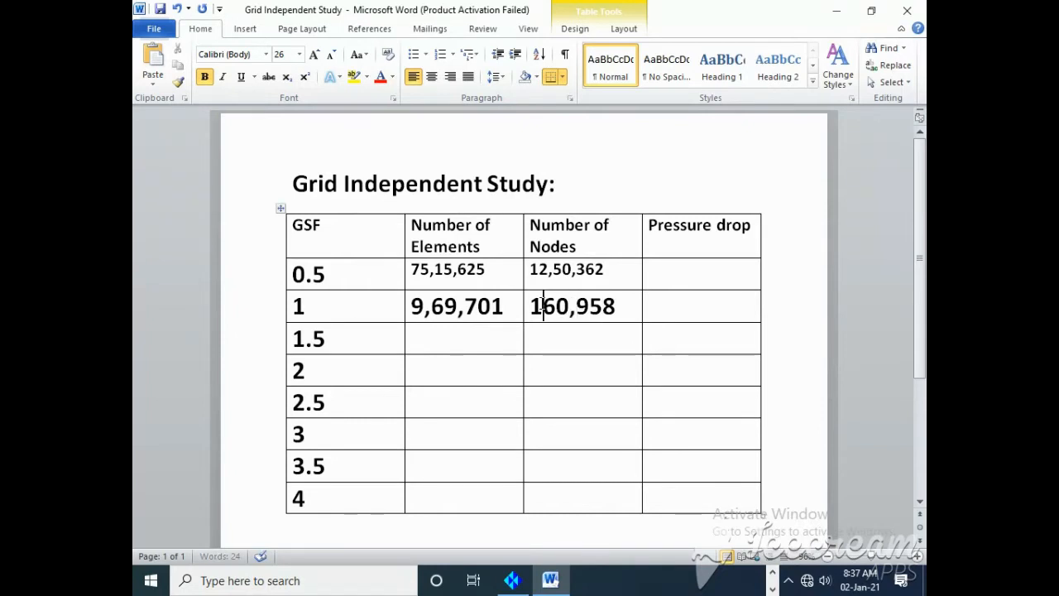
{"action": "type", "text": ","}
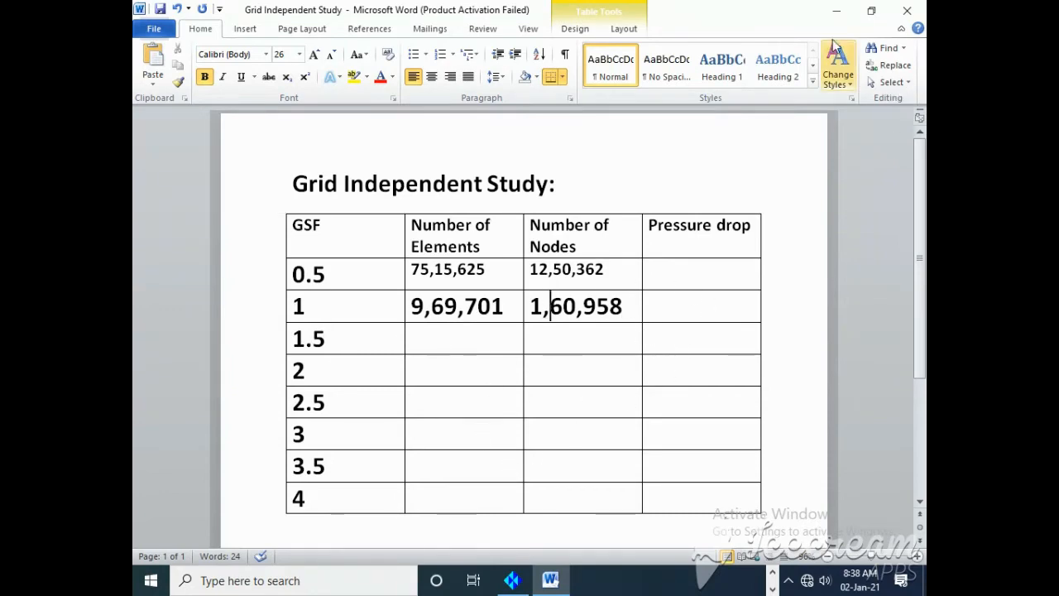
Step: Return to ICEM CFD and answer the mesh diagnostics prompts to finish the mesh check
{"action": "left_click", "coordinate": [836, 11]}
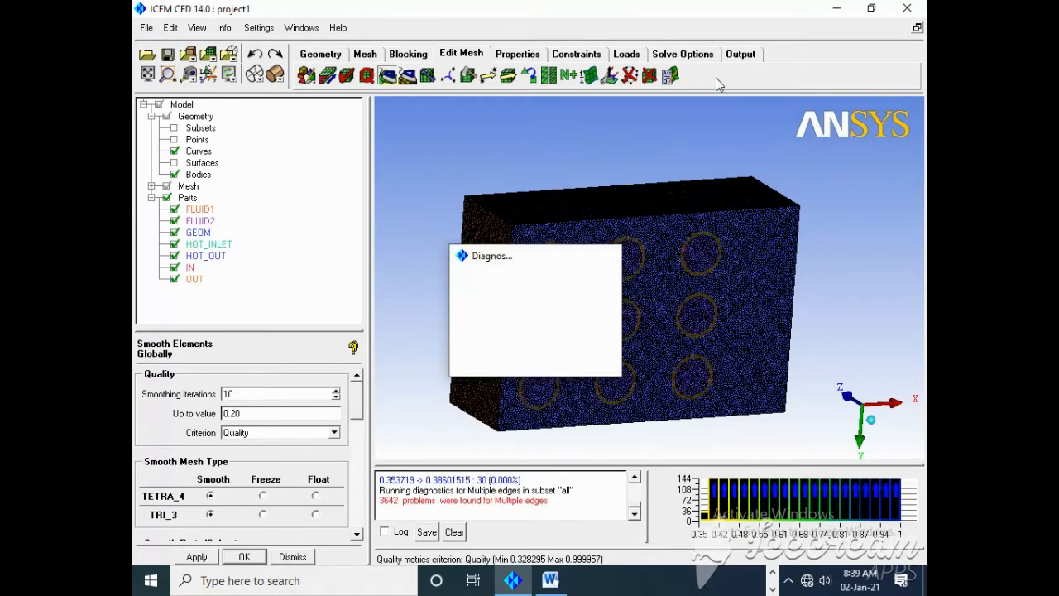
{"action": "left_click", "coordinate": [505, 361]}
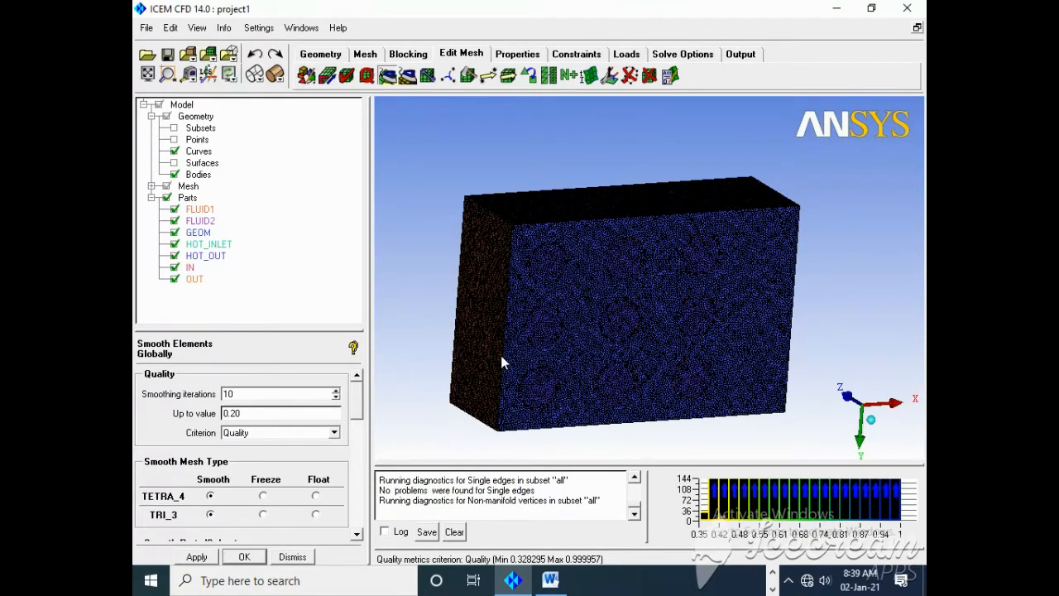
{"action": "left_click", "coordinate": [504, 352]}
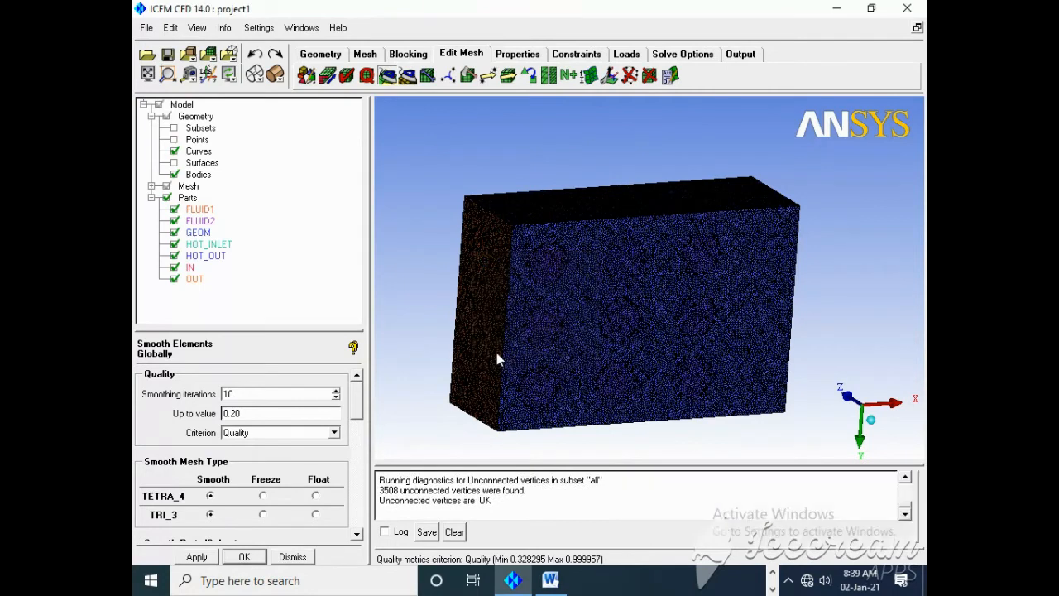
Step: Apply the solver setup with Fluent_V6 as output solver and ANSYS as common structural solver
{"action": "left_click", "coordinate": [739, 54]}
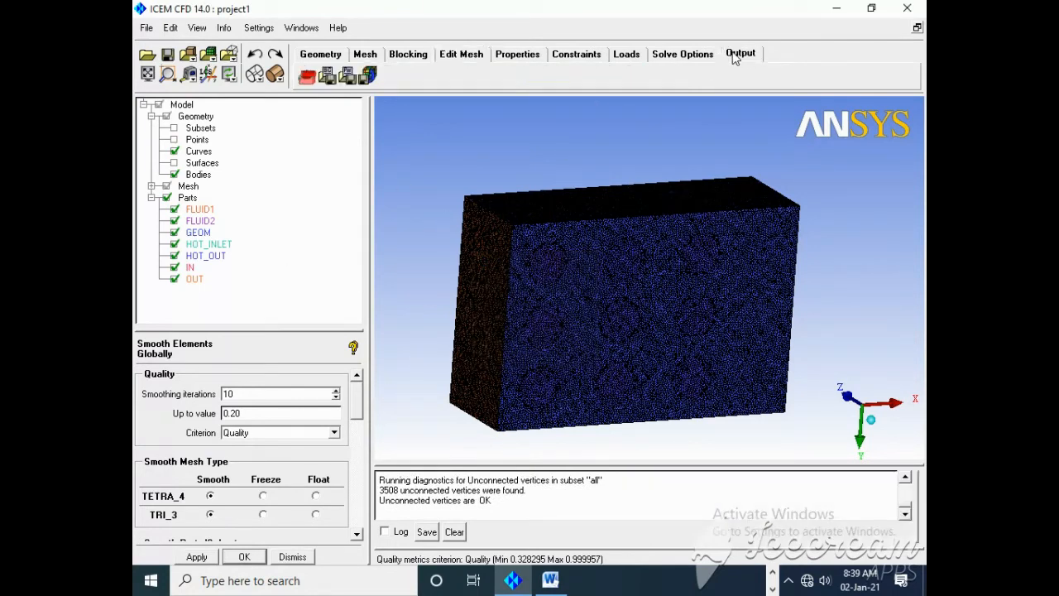
{"action": "left_click", "coordinate": [306, 76]}
{"action": "left_click", "coordinate": [197, 556]}
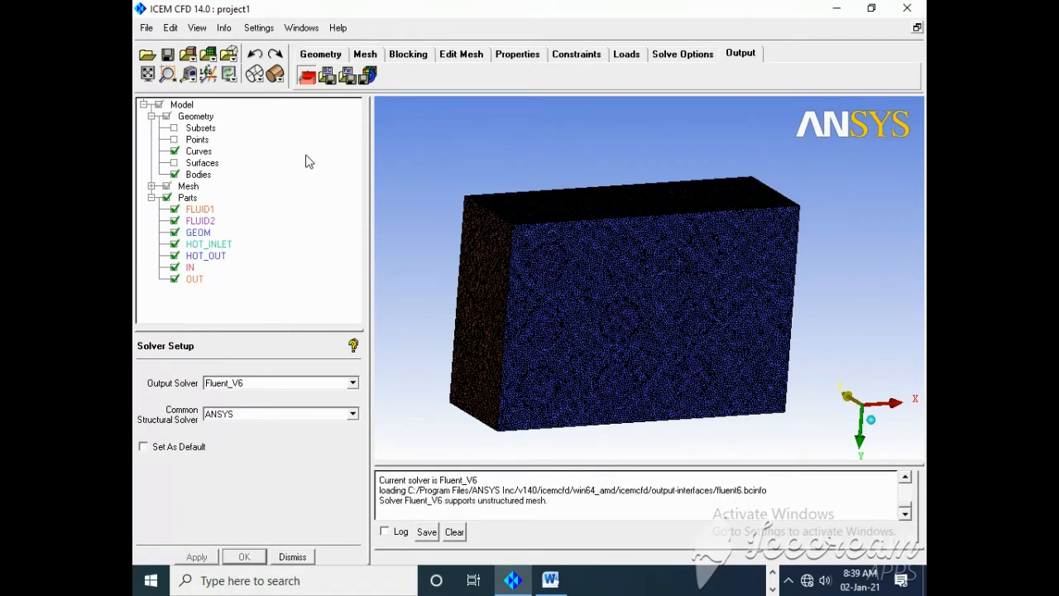
{"action": "left_click", "coordinate": [327, 78]}
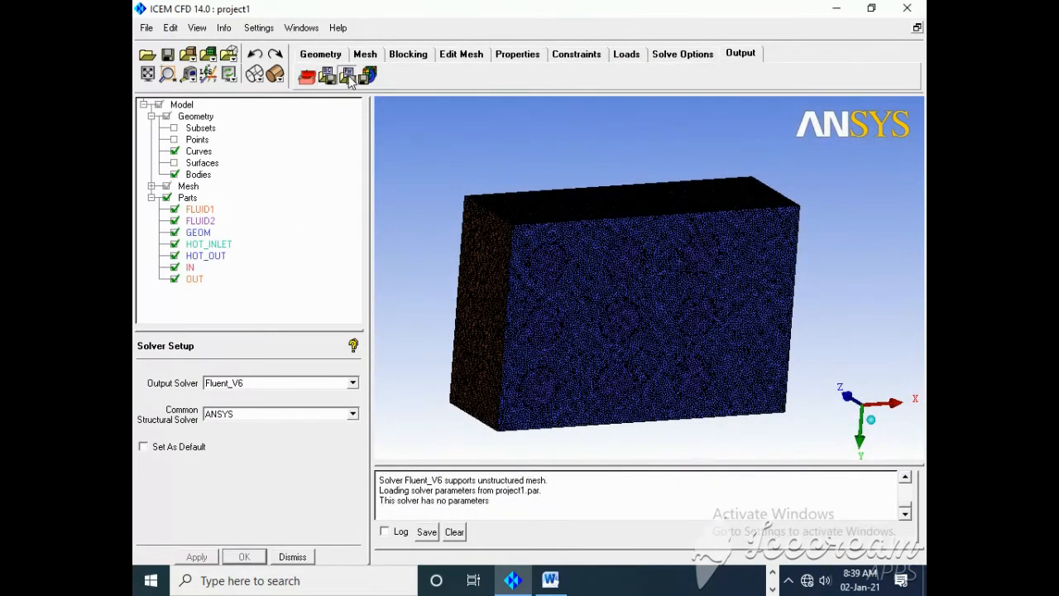
Step: Save the project and export the project1 mesh for Fluent V6 to the output file fluent_gsf0.5, overwriting the existing file
{"action": "left_click", "coordinate": [368, 75]}
{"action": "left_click", "coordinate": [479, 346]}
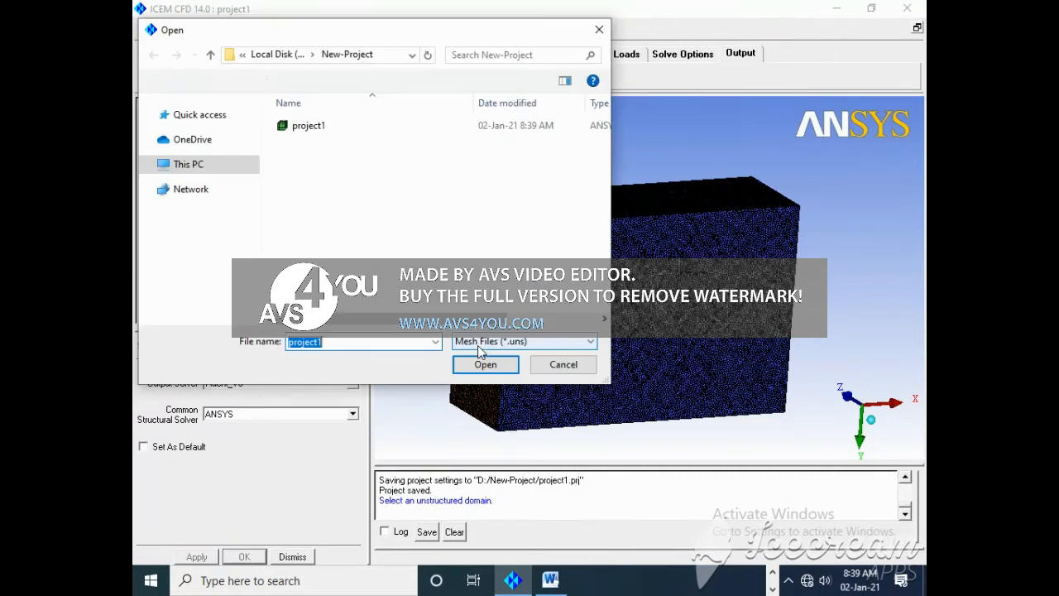
{"action": "left_click", "coordinate": [486, 365]}
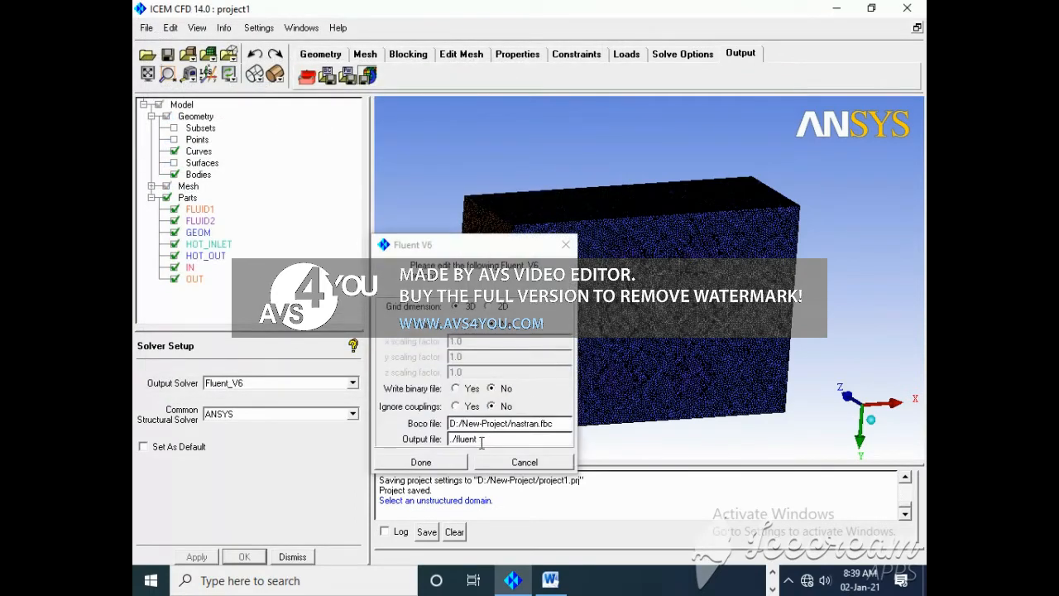
{"action": "type", "text": "t_gsf0.5"}
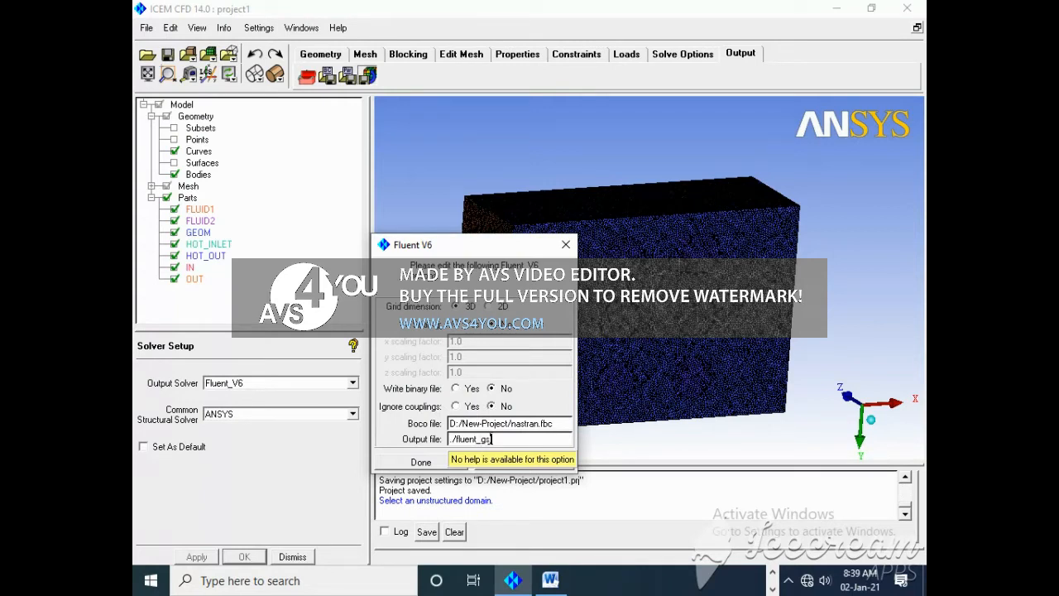
{"action": "left_click", "coordinate": [424, 464]}
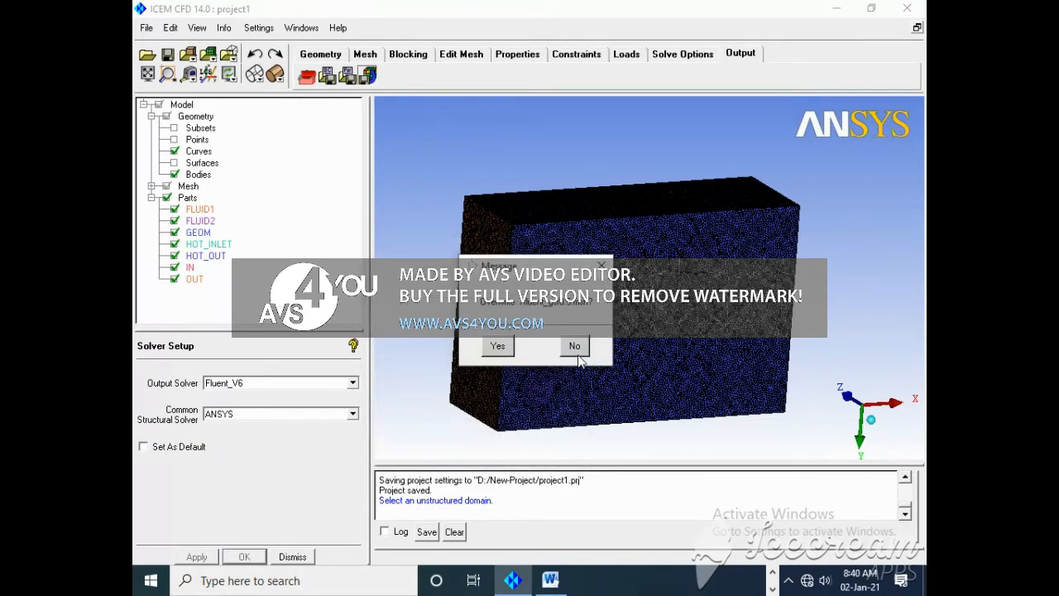
{"action": "left_click", "coordinate": [498, 346]}
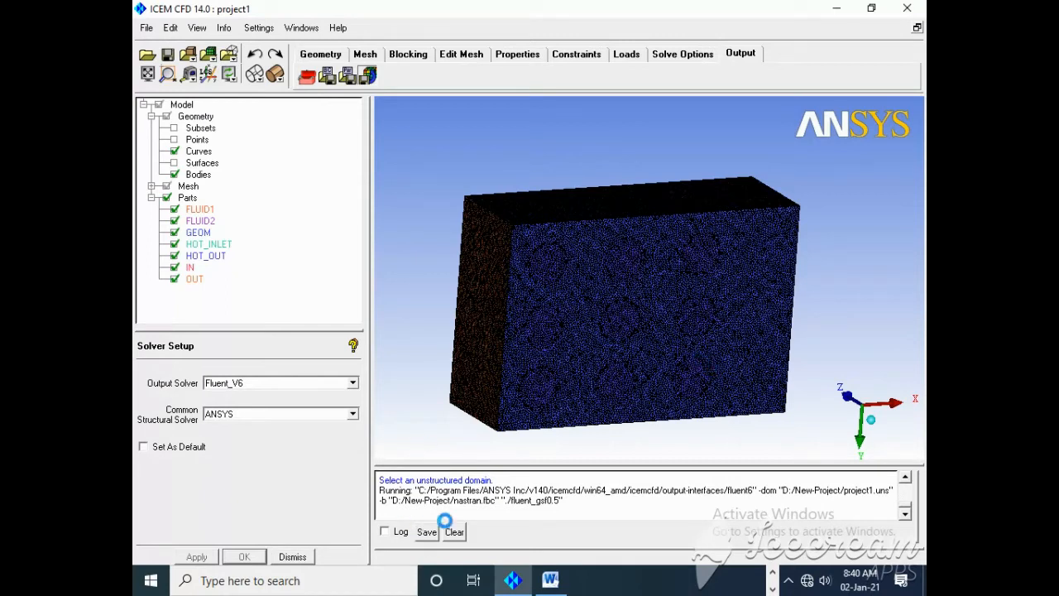
{"action": "left_click", "coordinate": [772, 574]}
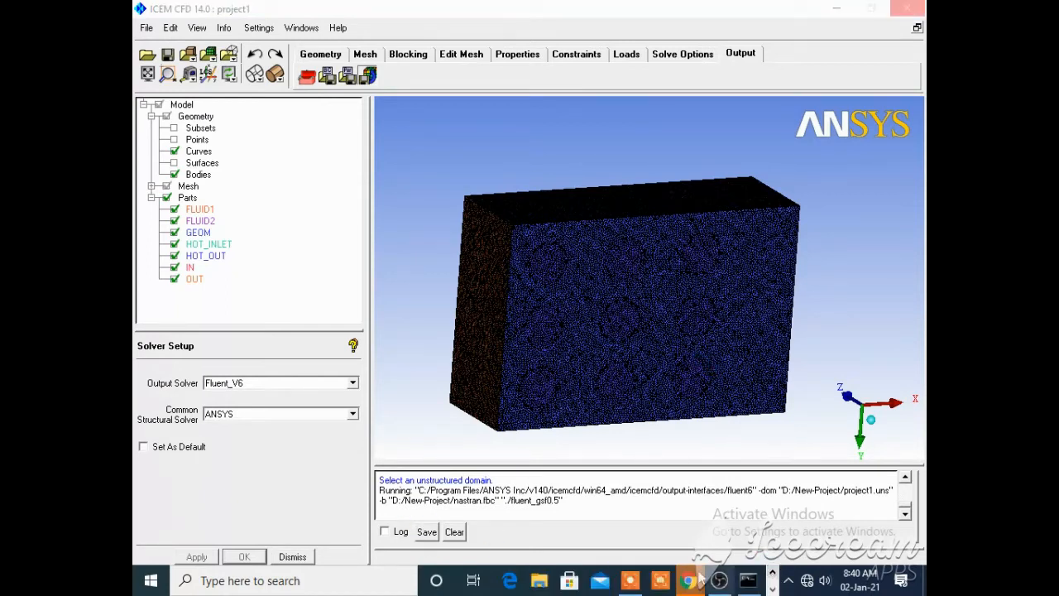
{"action": "left_click", "coordinate": [628, 582]}
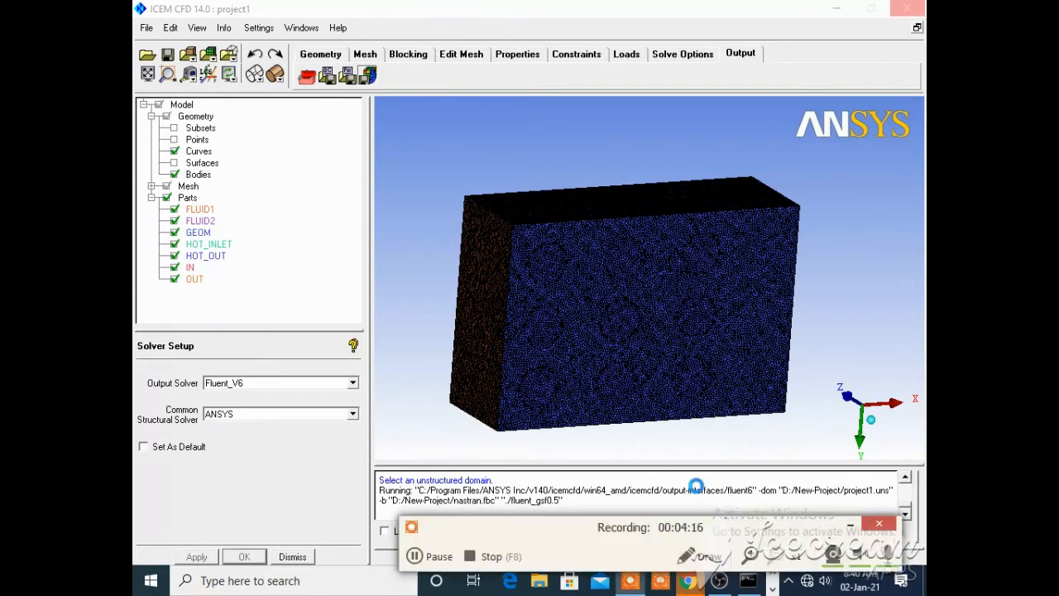
{"action": "left_click", "coordinate": [852, 525]}
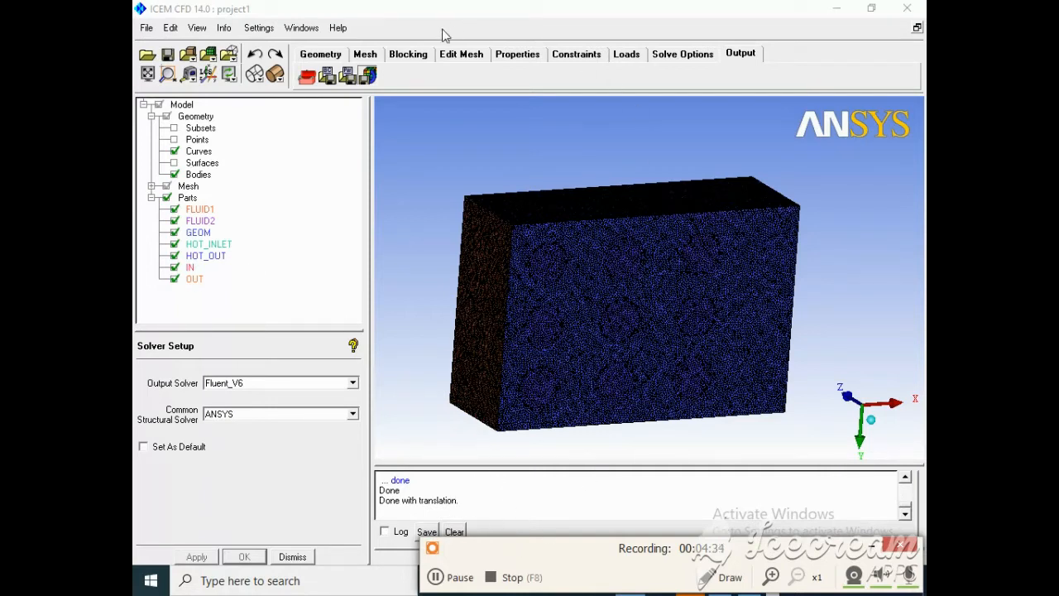
Step: Set the global element scale factor to 1.5 in the global mesh setup and apply it
{"action": "left_click", "coordinate": [367, 56]}
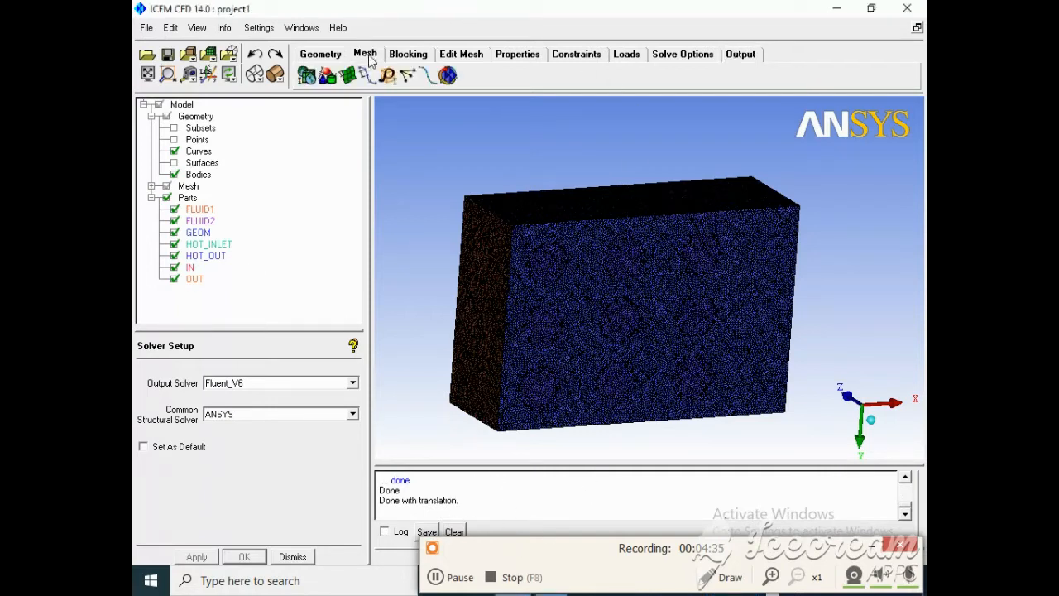
{"action": "left_click", "coordinate": [307, 75]}
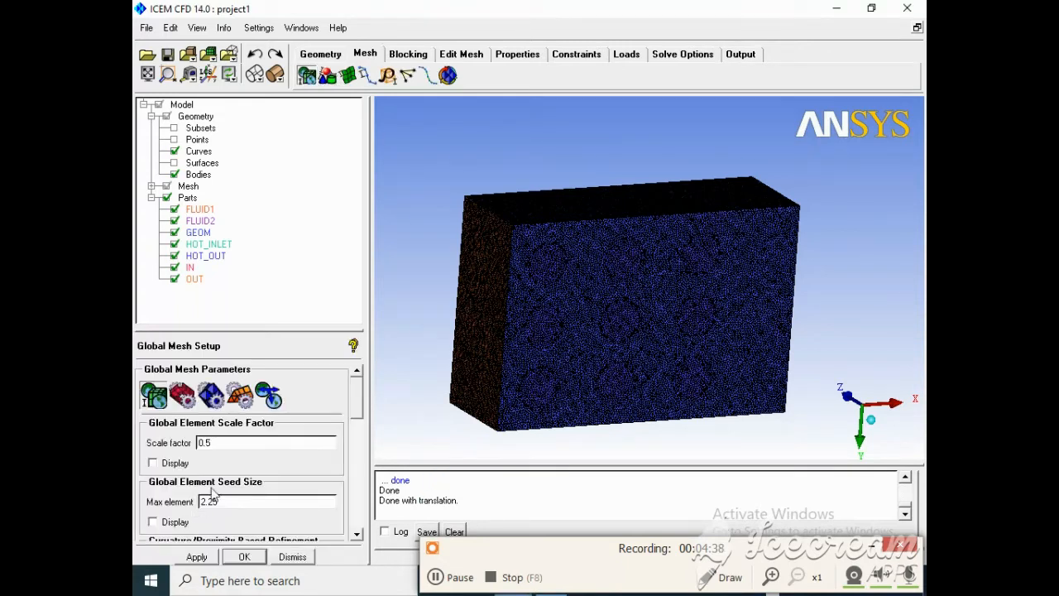
{"action": "double_click", "coordinate": [205, 443]}
{"action": "type", "text": "0.5"}
{"action": "double_click", "coordinate": [212, 444]}
{"action": "type", "text": "1.5"}
{"action": "left_click", "coordinate": [196, 556]}
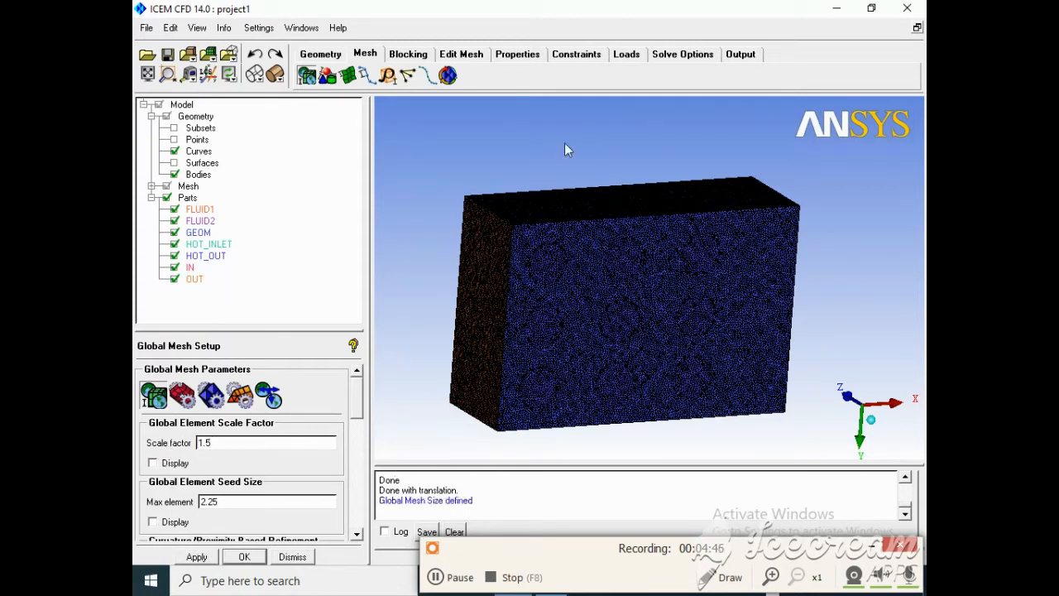
Step: Try to compute the Tetra/Mixed volume mesh with the Robust (Octree) method
{"action": "left_click", "coordinate": [448, 77]}
{"action": "left_click", "coordinate": [199, 557]}
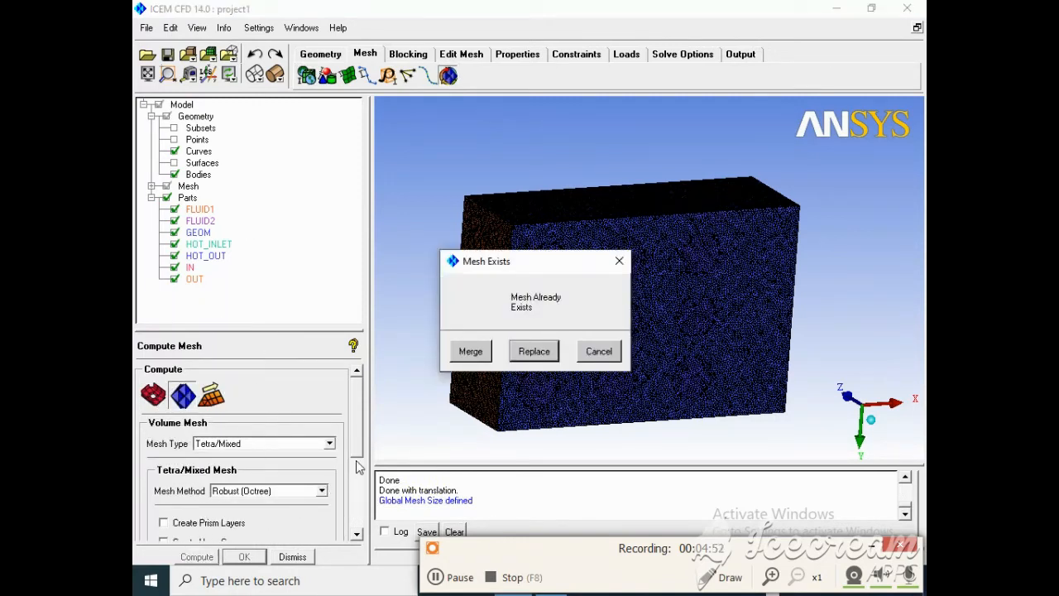
{"action": "left_click", "coordinate": [599, 351]}
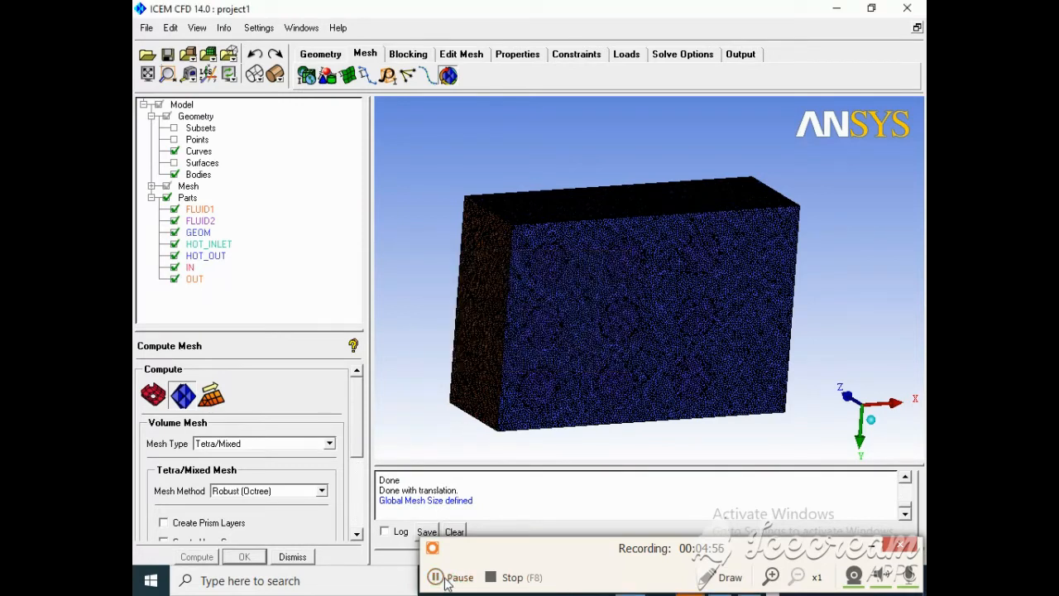
{"action": "left_click", "coordinate": [445, 579]}
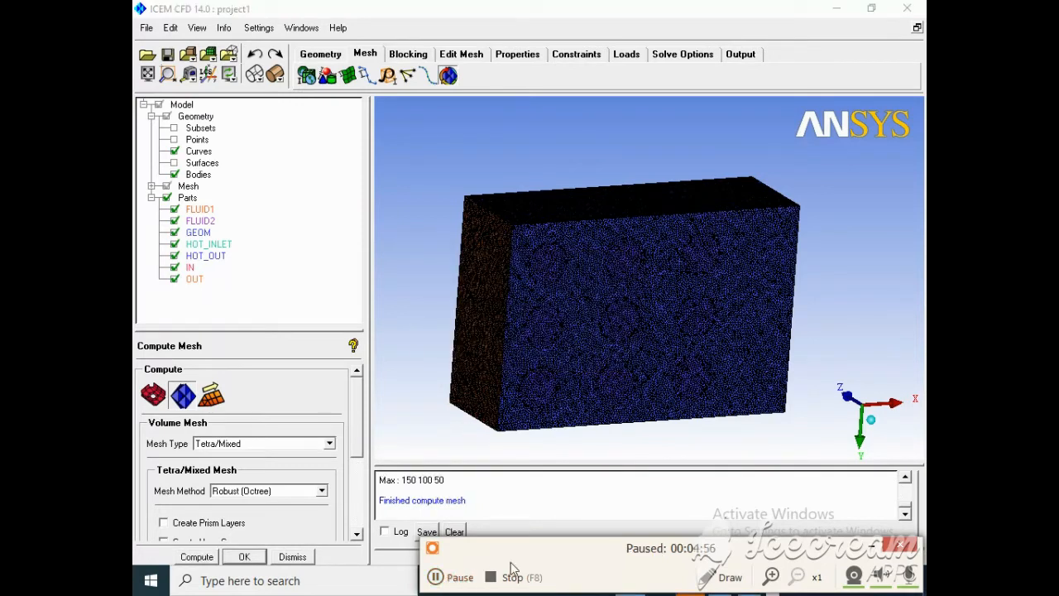
{"action": "left_click", "coordinate": [438, 581]}
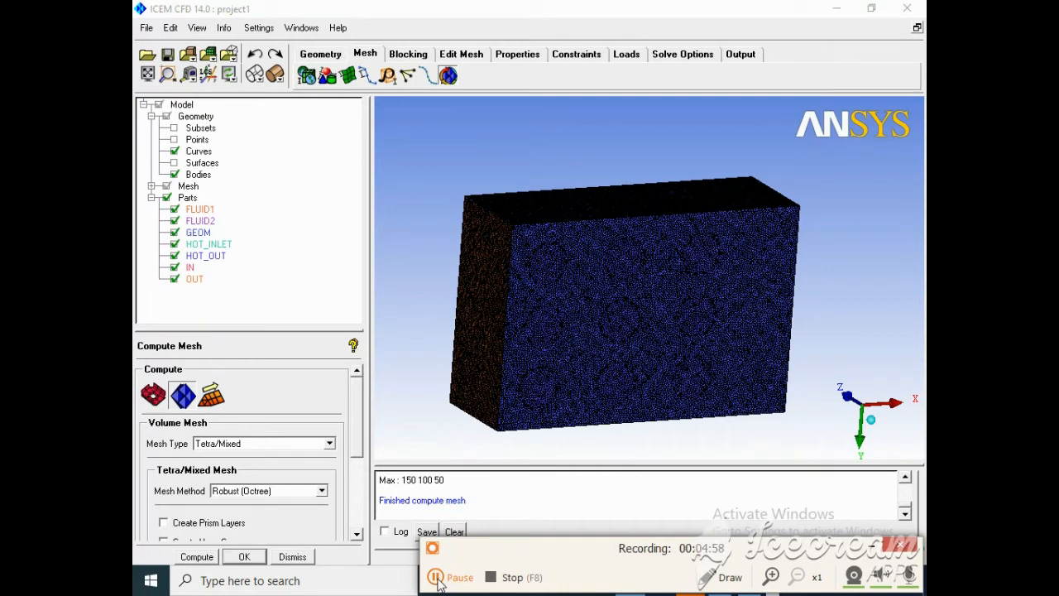
{"action": "left_click", "coordinate": [436, 579]}
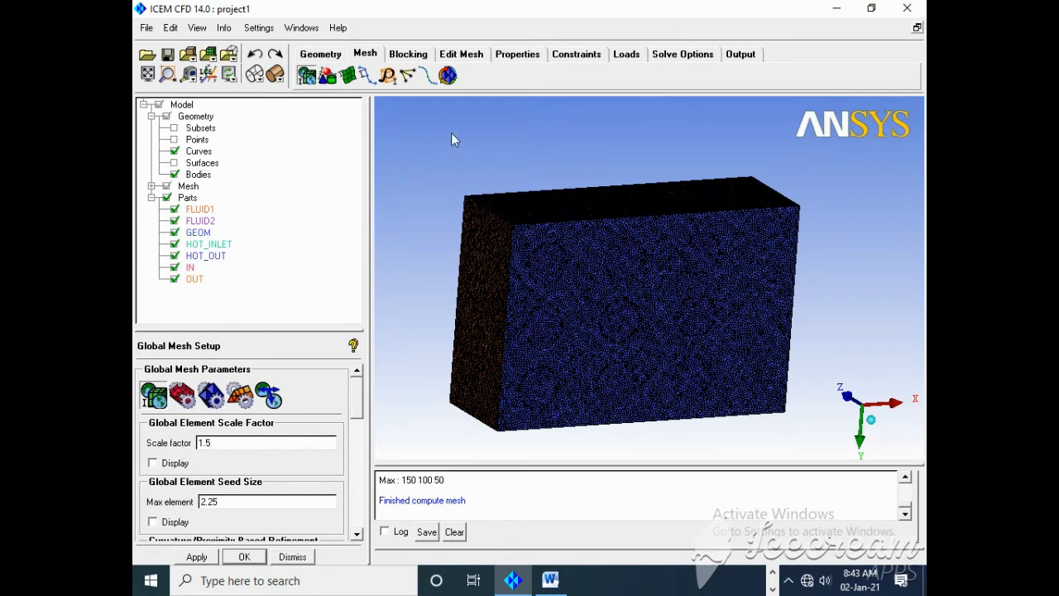
Step: Reapply the global mesh size with scale factor 1.5 and compute the Tetra/Mixed Robust (Octree) mesh, replacing the existing mesh
{"action": "left_click", "coordinate": [196, 557]}
{"action": "left_click", "coordinate": [448, 76]}
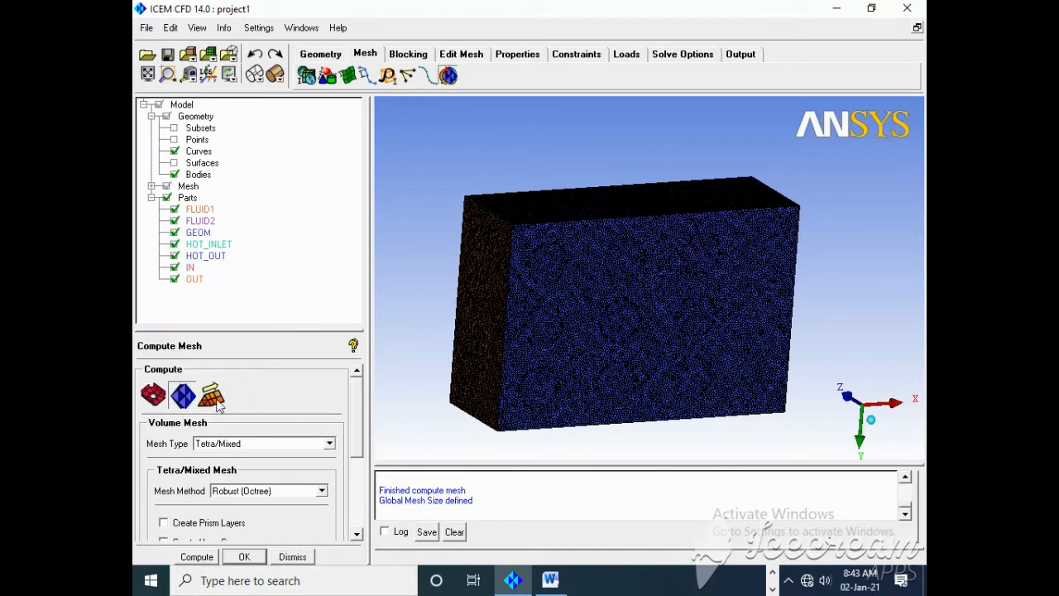
{"action": "left_click", "coordinate": [197, 557]}
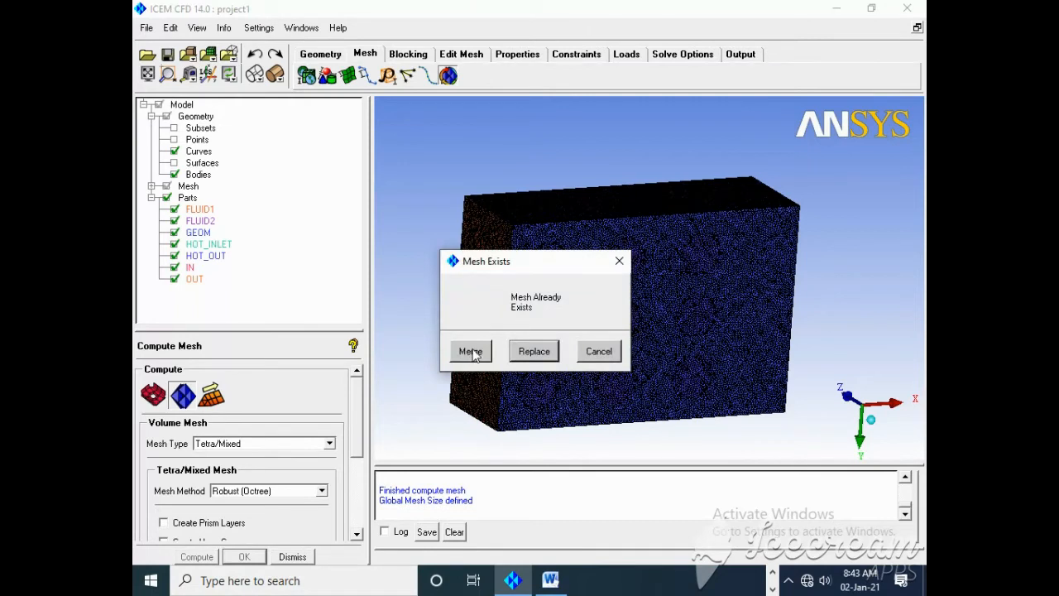
{"action": "left_click", "coordinate": [532, 352]}
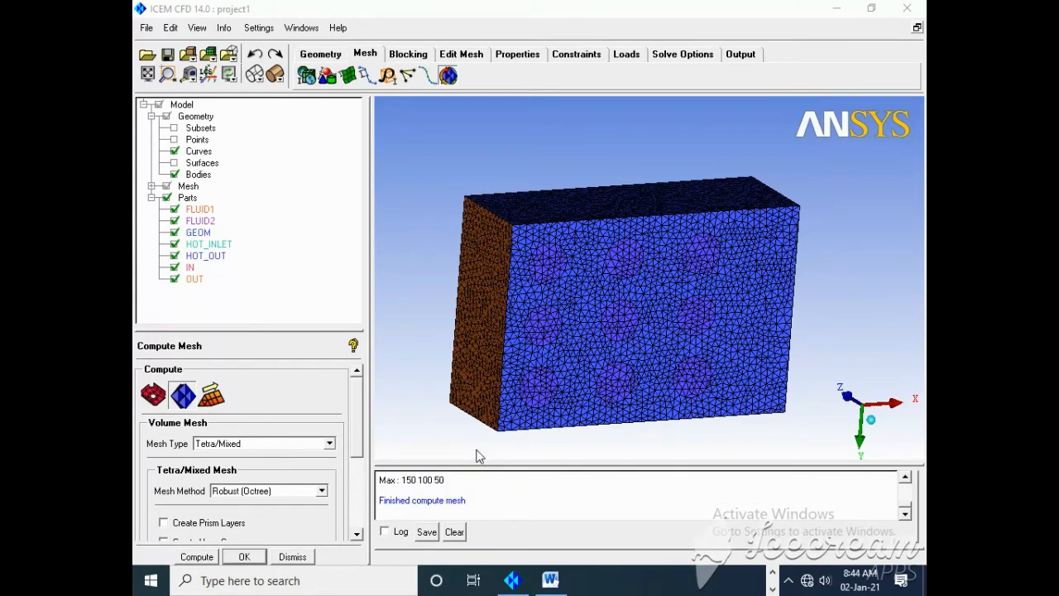
Step: Copy the total element count from the mesh log and paste 290328 into the Number of Elements cell for GSF 1.5 in Word
{"action": "left_click", "coordinate": [905, 479]}
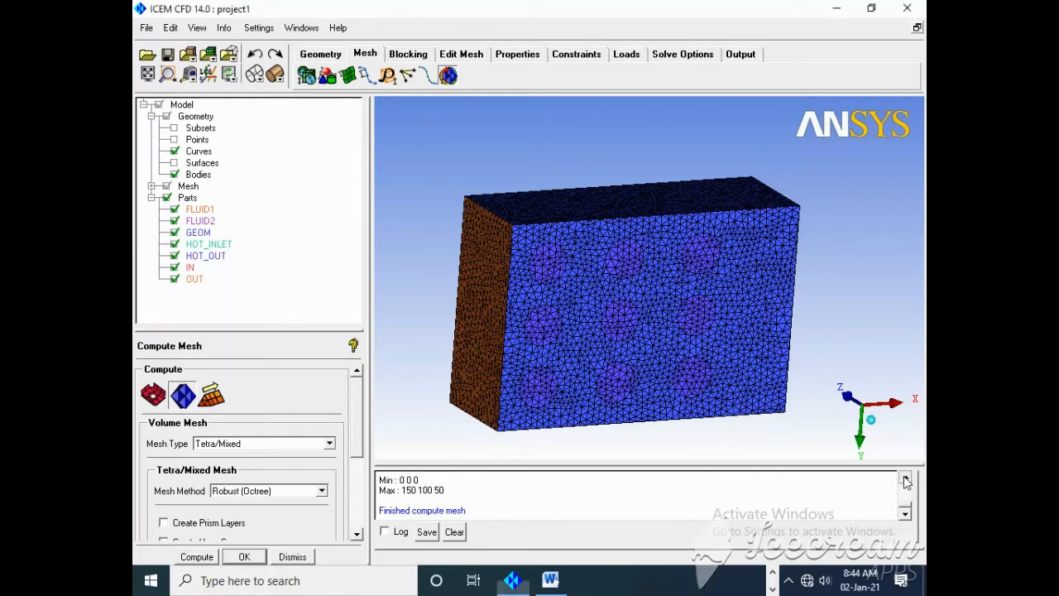
{"action": "left_click", "coordinate": [905, 479]}
{"action": "left_click", "coordinate": [905, 480]}
{"action": "left_click", "coordinate": [906, 479]}
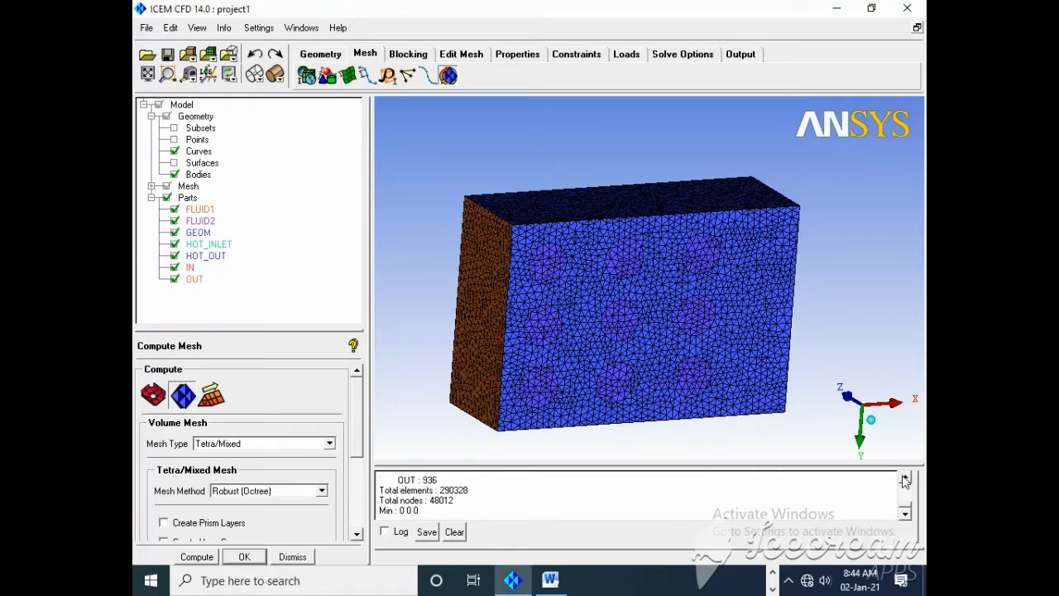
{"action": "left_click_drag", "start_coordinate": [470, 491], "coordinate": [454, 495]}
{"action": "double_click", "coordinate": [453, 493]}
{"action": "key", "text": "ctrl+c"}
{"action": "left_click", "coordinate": [550, 580]}
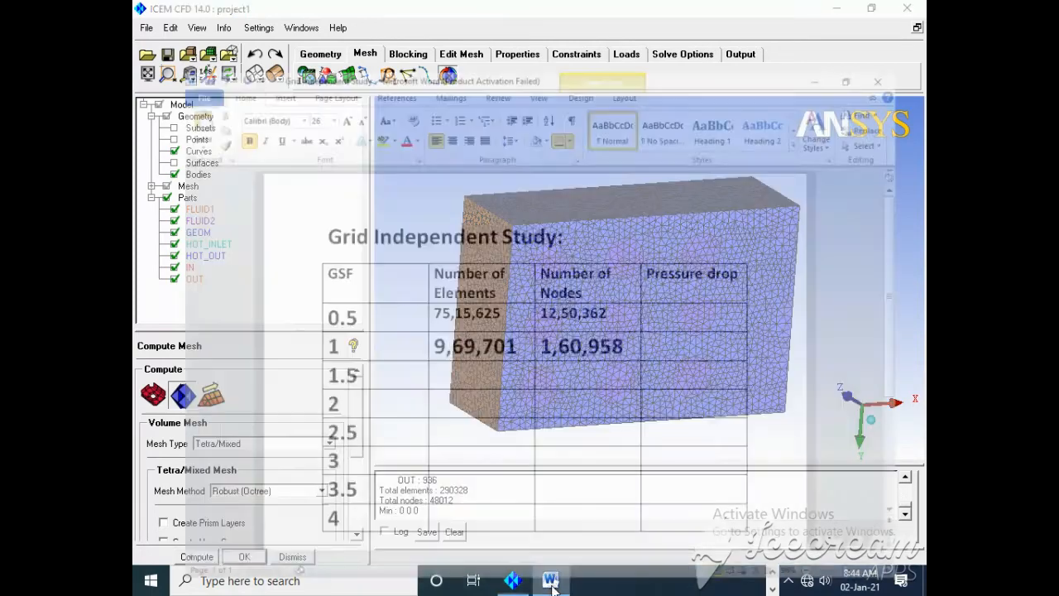
{"action": "left_click", "coordinate": [451, 342]}
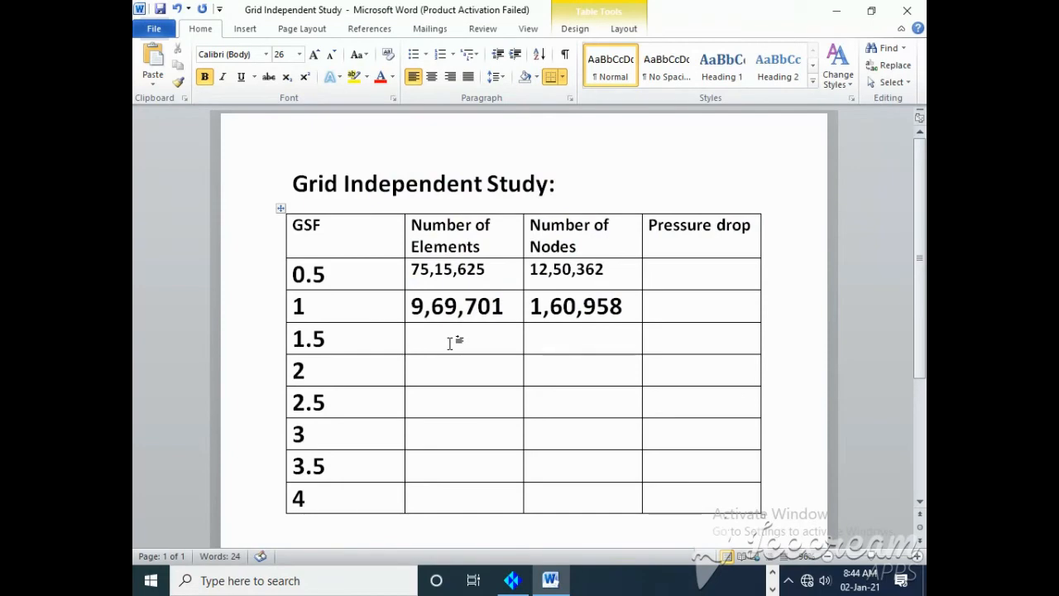
{"action": "key", "text": "ctrl+v"}
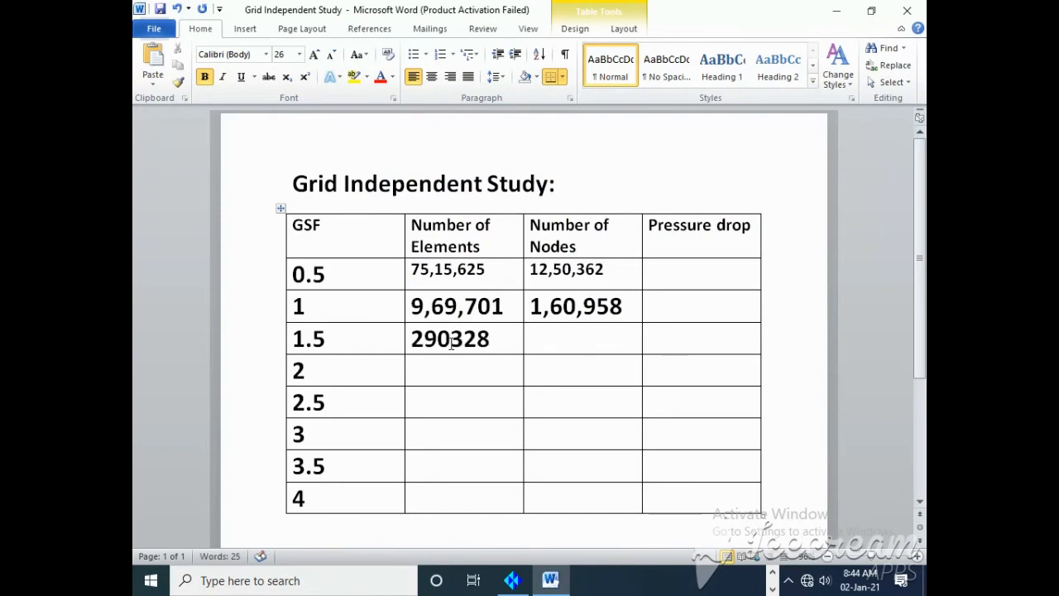
Step: Copy the total node count from the ICEM CFD log and paste 48012 into the Number of Nodes cell for GSF 1.5 in Word
{"action": "left_click", "coordinate": [511, 580]}
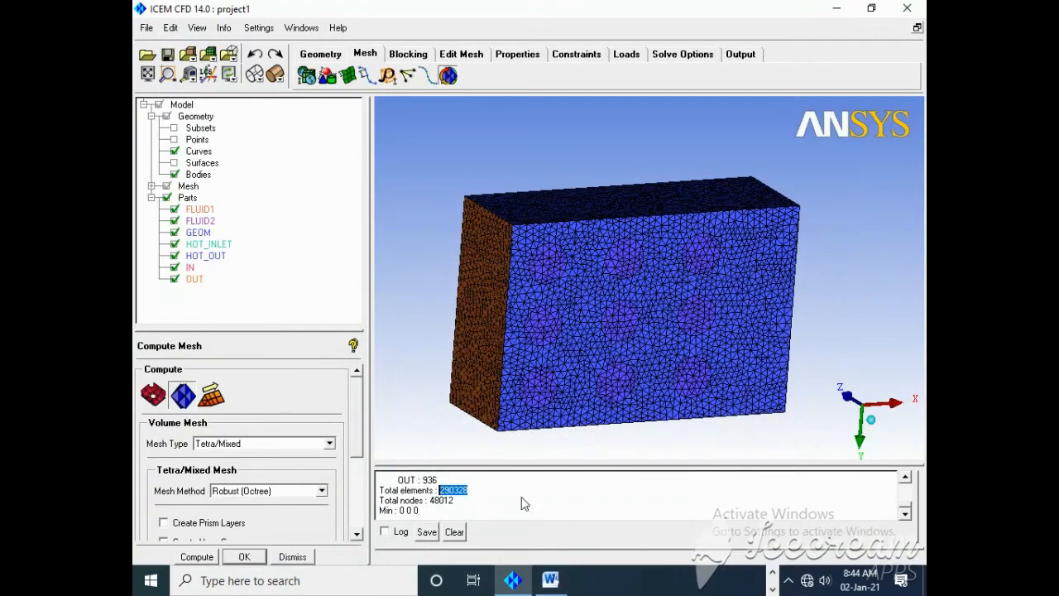
{"action": "left_click_drag", "start_coordinate": [455, 502], "coordinate": [432, 508]}
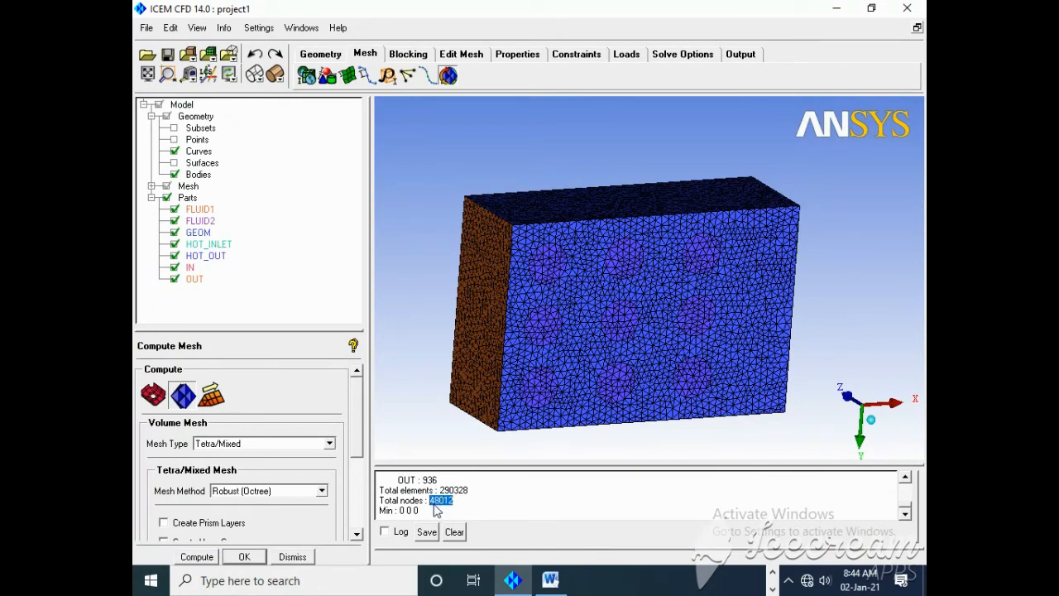
{"action": "left_click", "coordinate": [550, 580]}
{"action": "left_click", "coordinate": [541, 333]}
{"action": "right_click", "coordinate": [546, 335]}
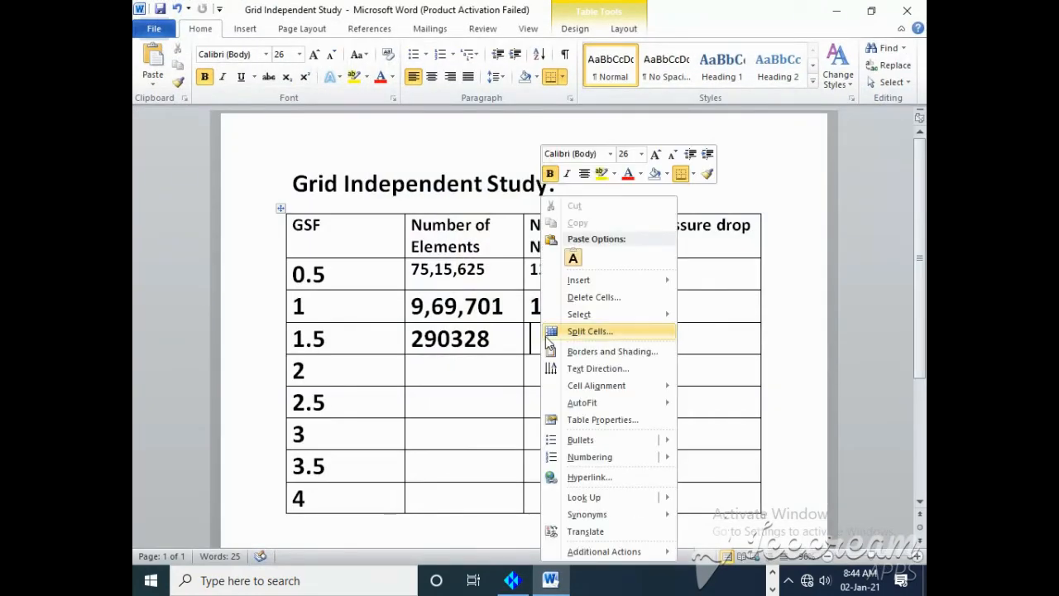
{"action": "left_click", "coordinate": [535, 339]}
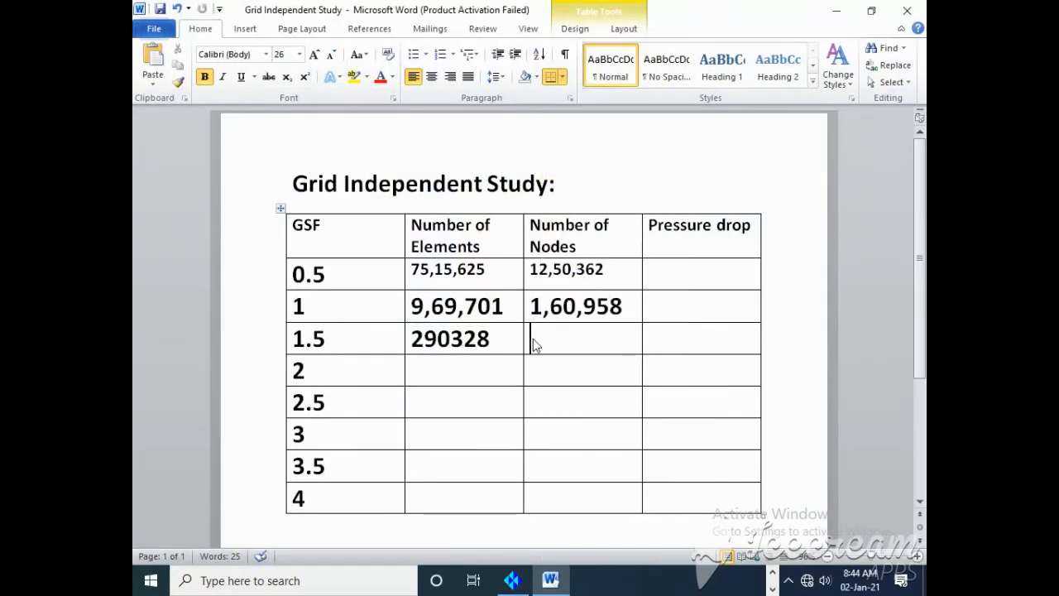
{"action": "type", "text": "48012"}
Step: Add digit separators to the GSF 1.5 counts so they read 48,012 nodes and 2,90,328 elements
{"action": "left_click", "coordinate": [548, 338]}
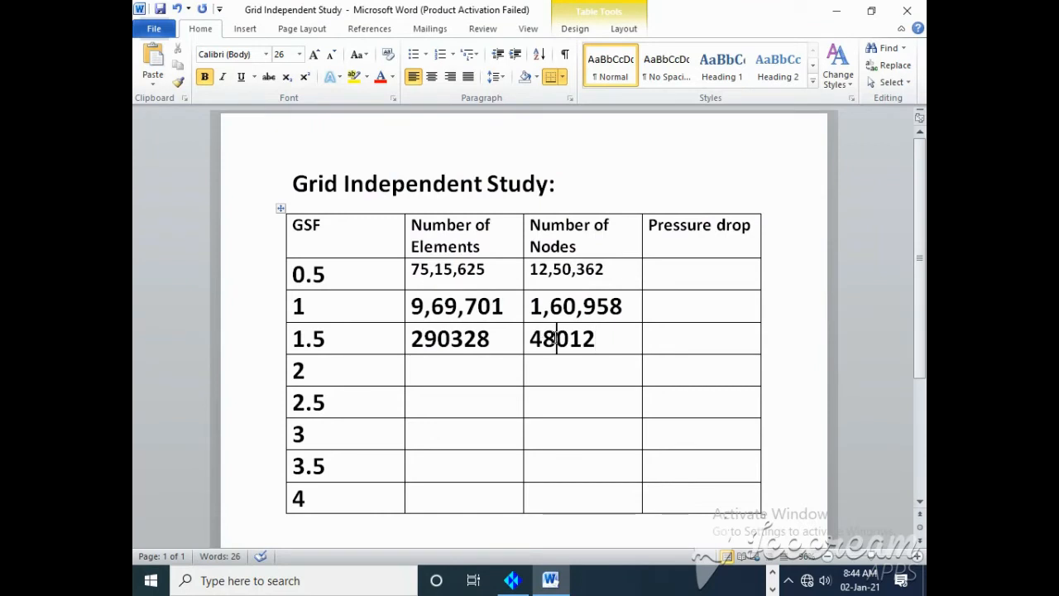
{"action": "type", "text": ","}
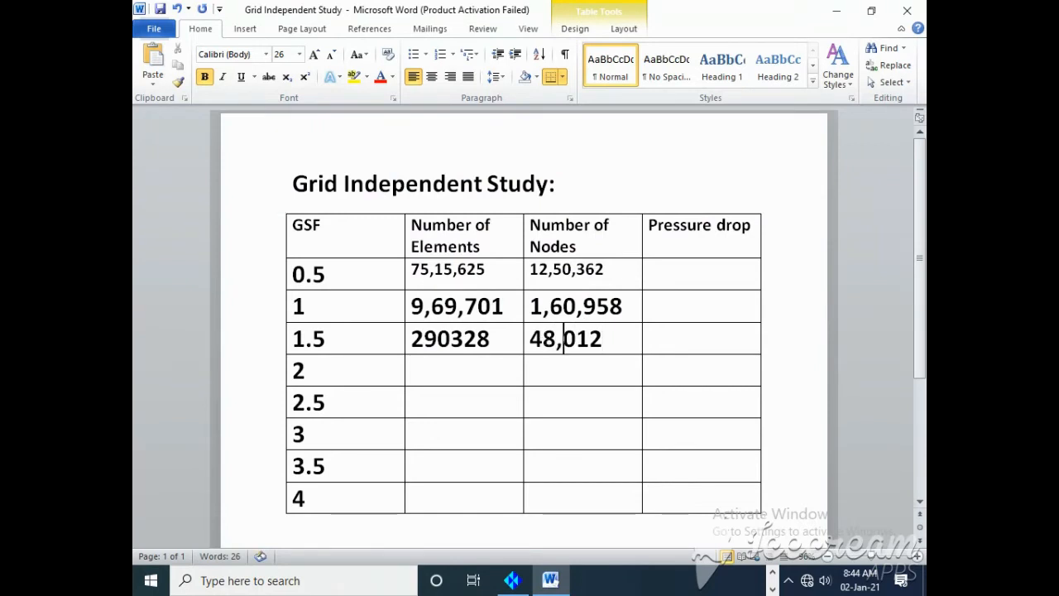
{"action": "left_click", "coordinate": [454, 339]}
{"action": "type", "text": ","}
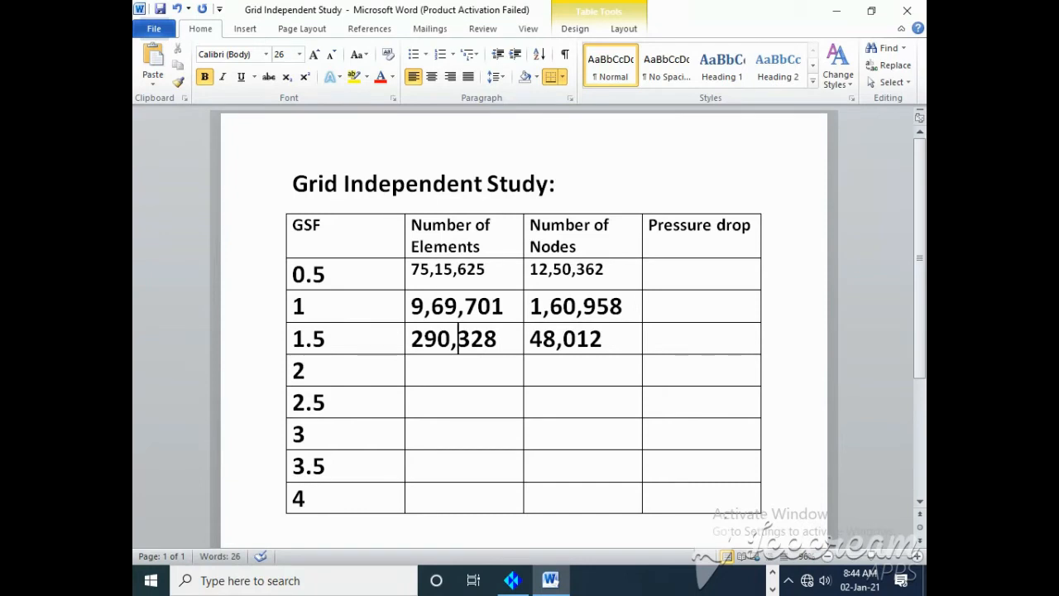
{"action": "left_click", "coordinate": [427, 344]}
{"action": "type", "text": ","}
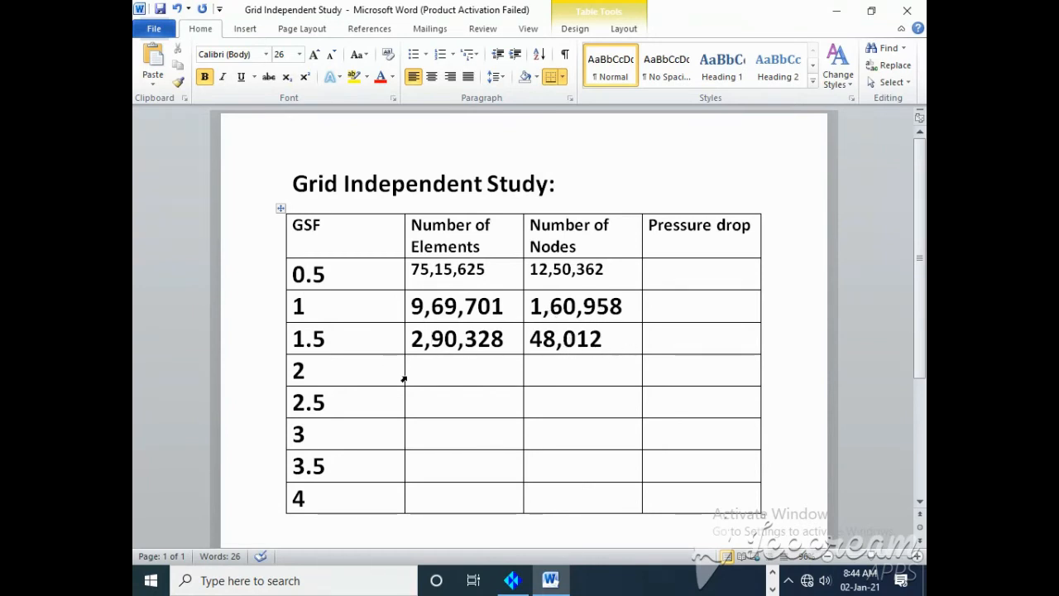
{"action": "left_click", "coordinate": [451, 372]}
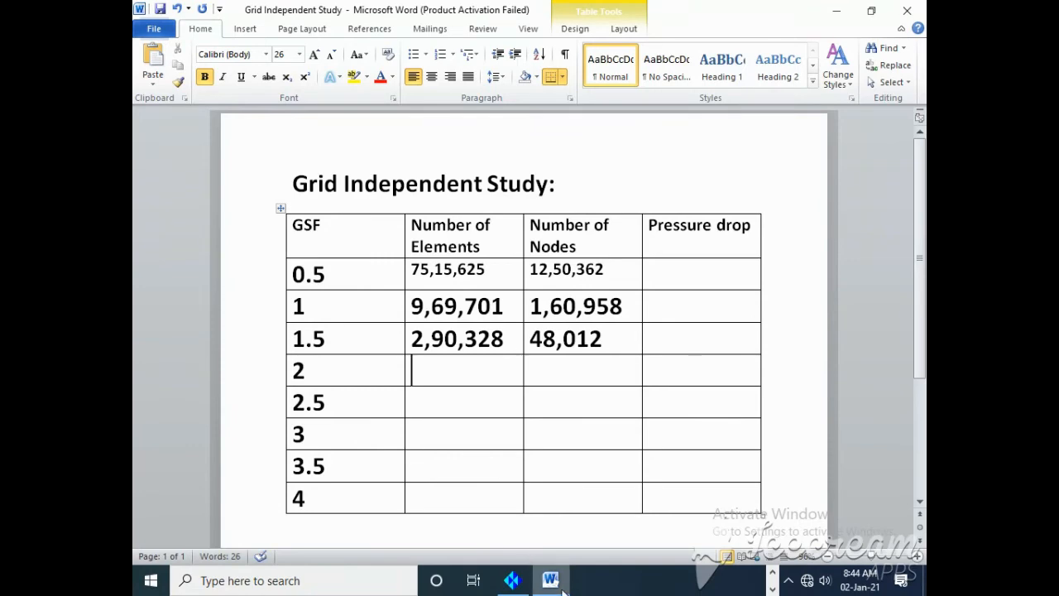
Step: Return to ICEM CFD and check the mesh, creating a subset for the multiple-edge elements and deleting the unconnected vertices
{"action": "left_click", "coordinate": [512, 580]}
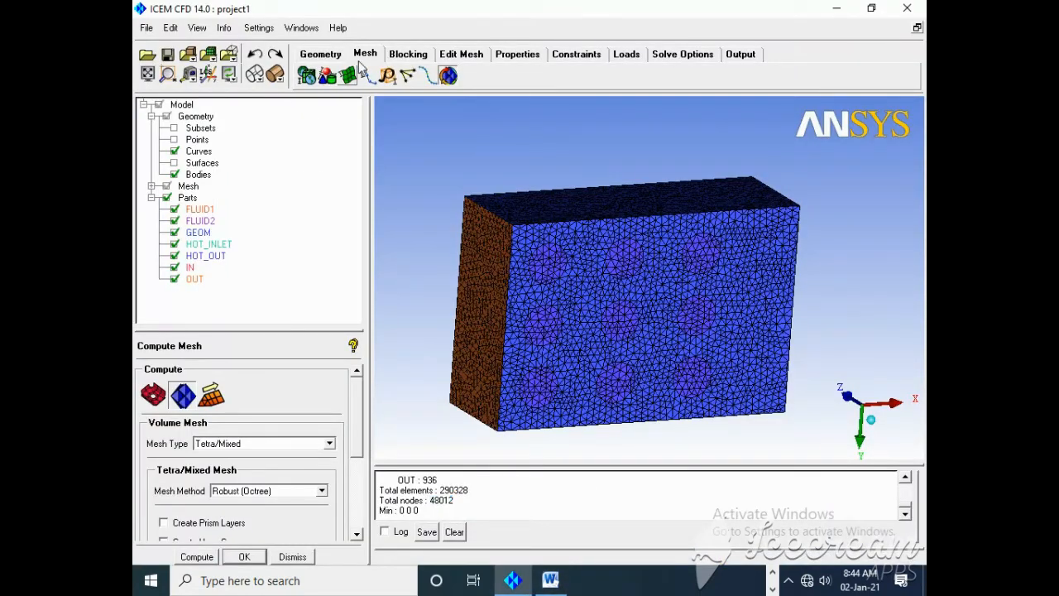
{"action": "left_click", "coordinate": [472, 54]}
{"action": "left_click", "coordinate": [367, 75]}
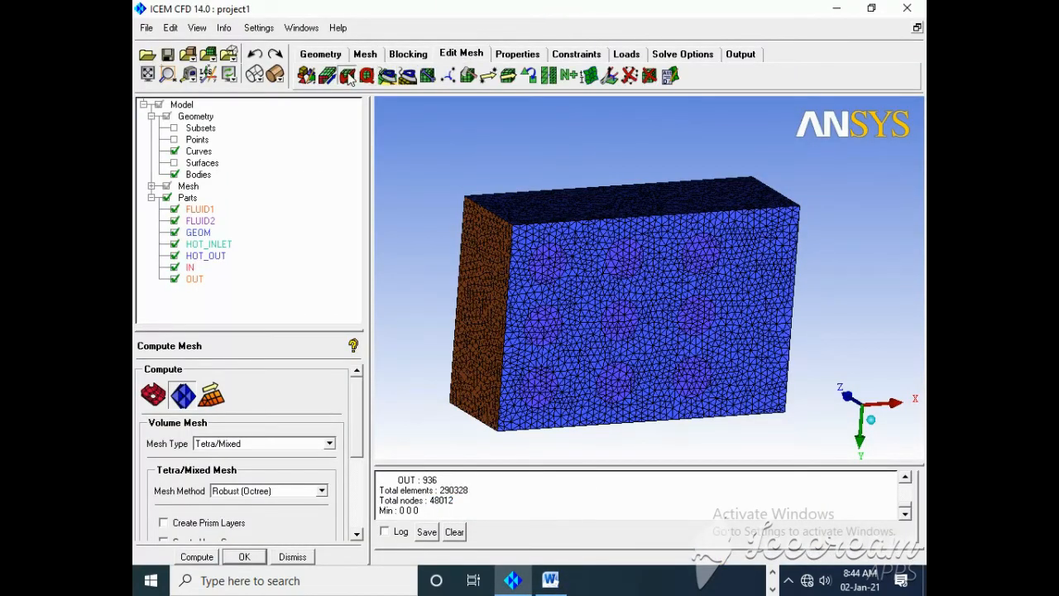
{"action": "left_click", "coordinate": [197, 557]}
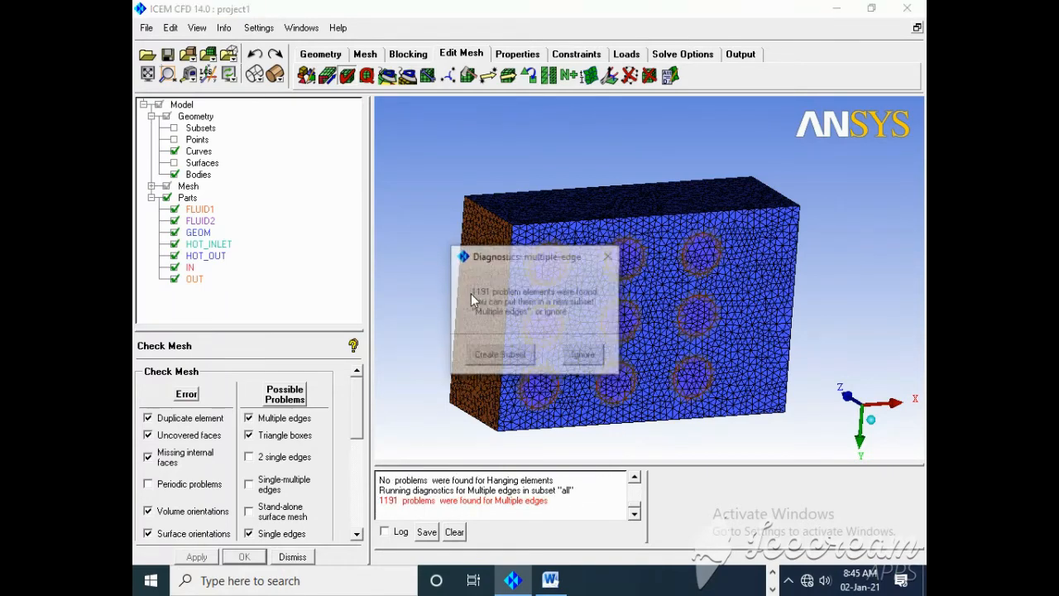
{"action": "left_click", "coordinate": [500, 355]}
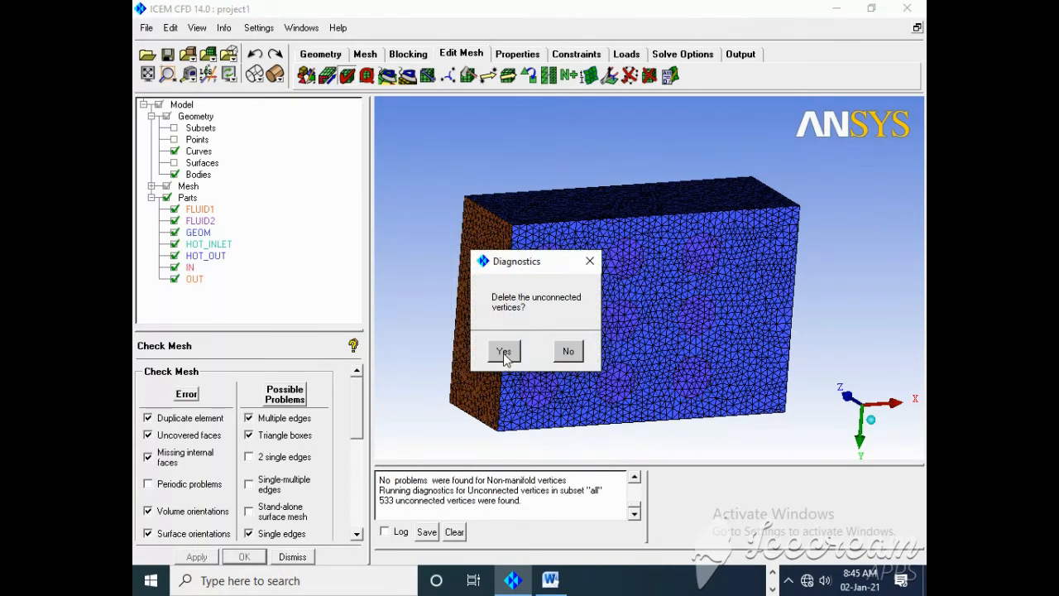
{"action": "left_click", "coordinate": [505, 352]}
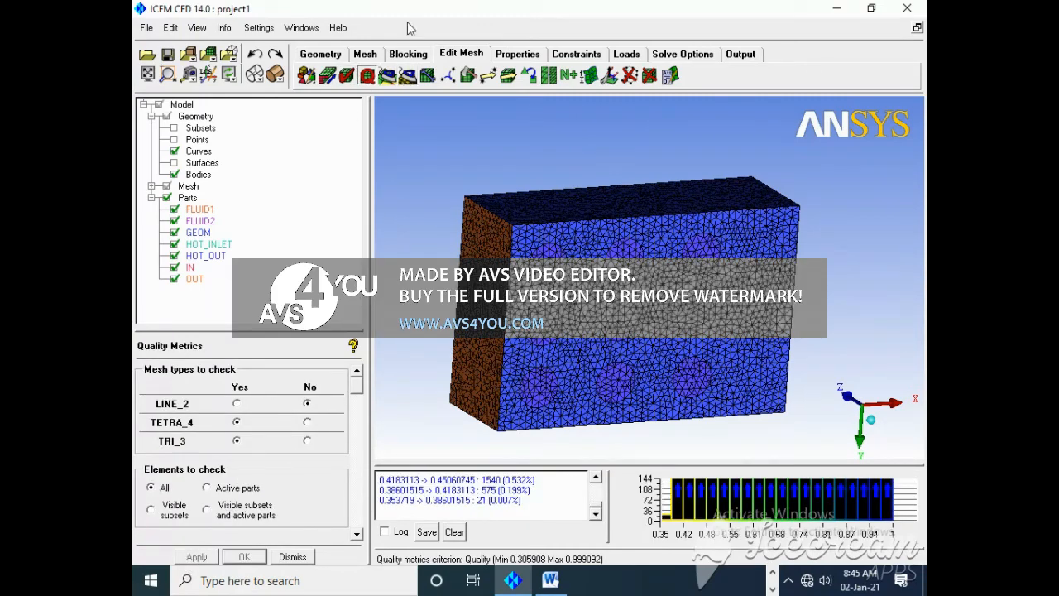
Step: Smooth the mesh elements globally with 10 iterations up to 0.20, using the Quality criterion
{"action": "left_click", "coordinate": [388, 77]}
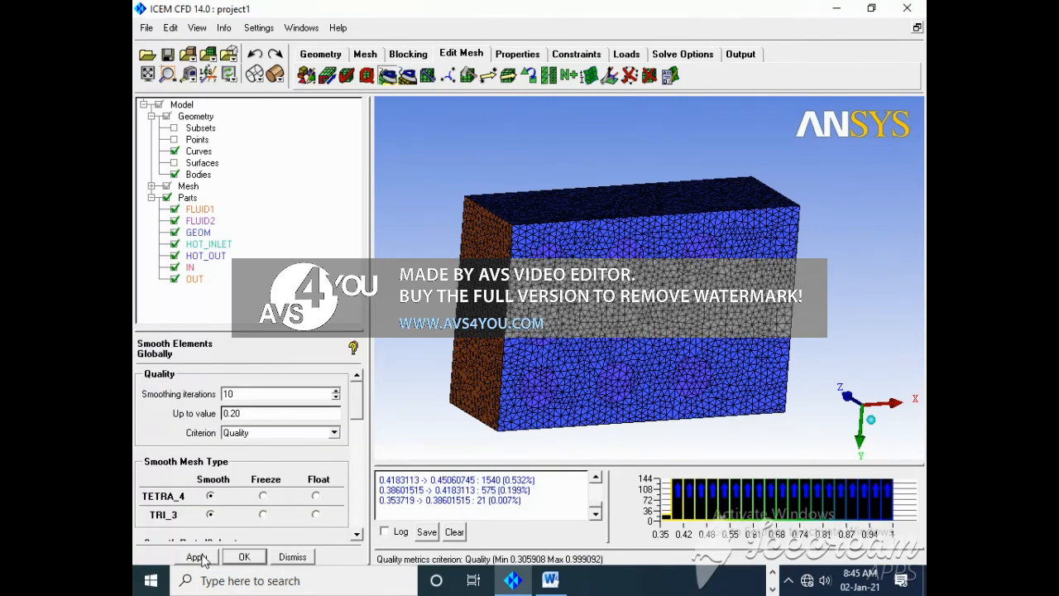
{"action": "left_click", "coordinate": [196, 556]}
Step: Set up the Fluent_V6 output solver, accept the family boundary conditions, and check the solver parameters
{"action": "left_click", "coordinate": [739, 54]}
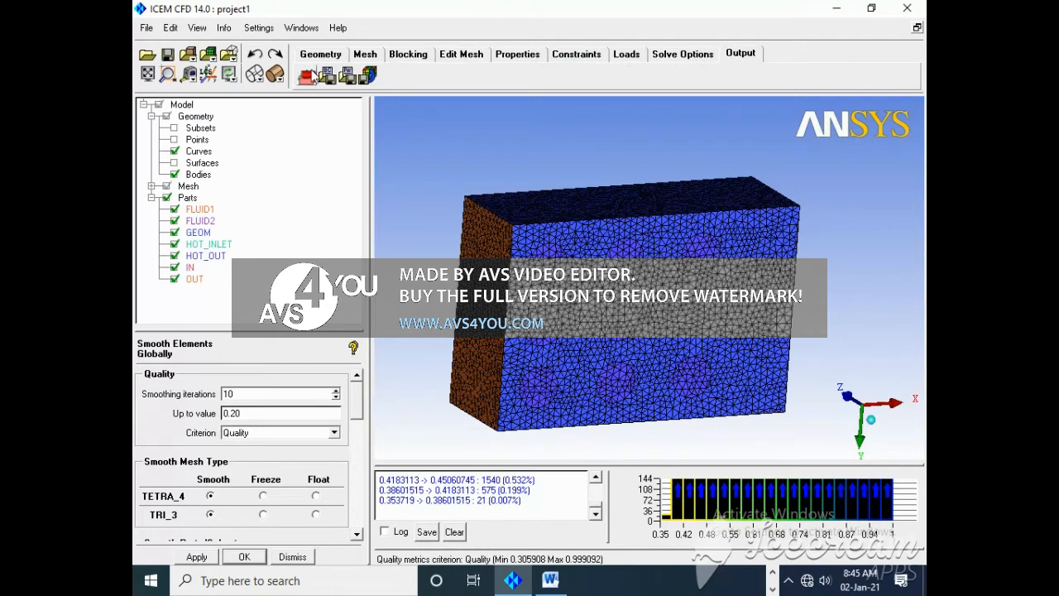
{"action": "left_click", "coordinate": [307, 76]}
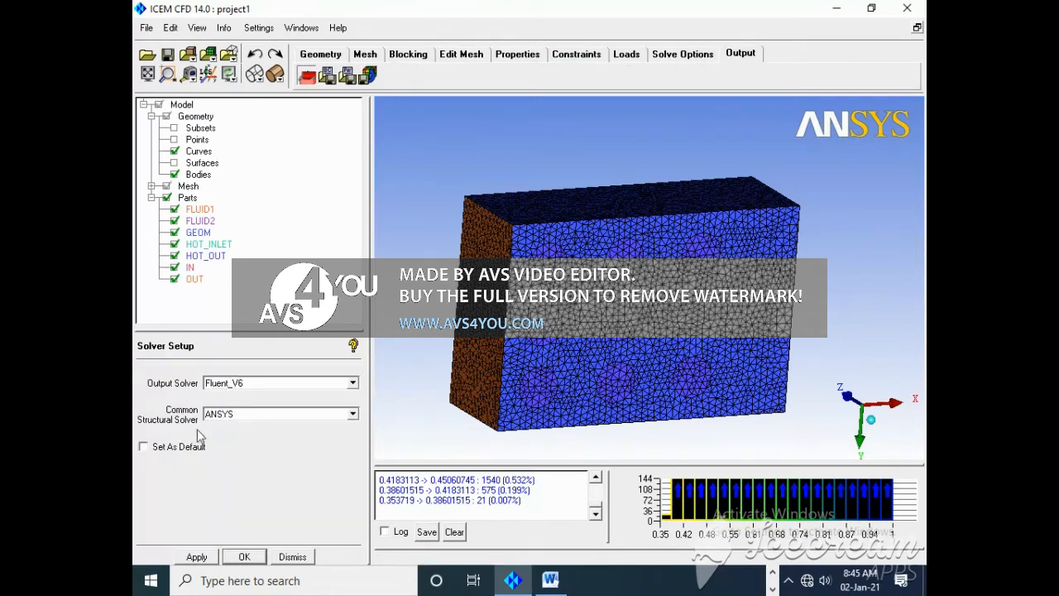
{"action": "left_click", "coordinate": [327, 76]}
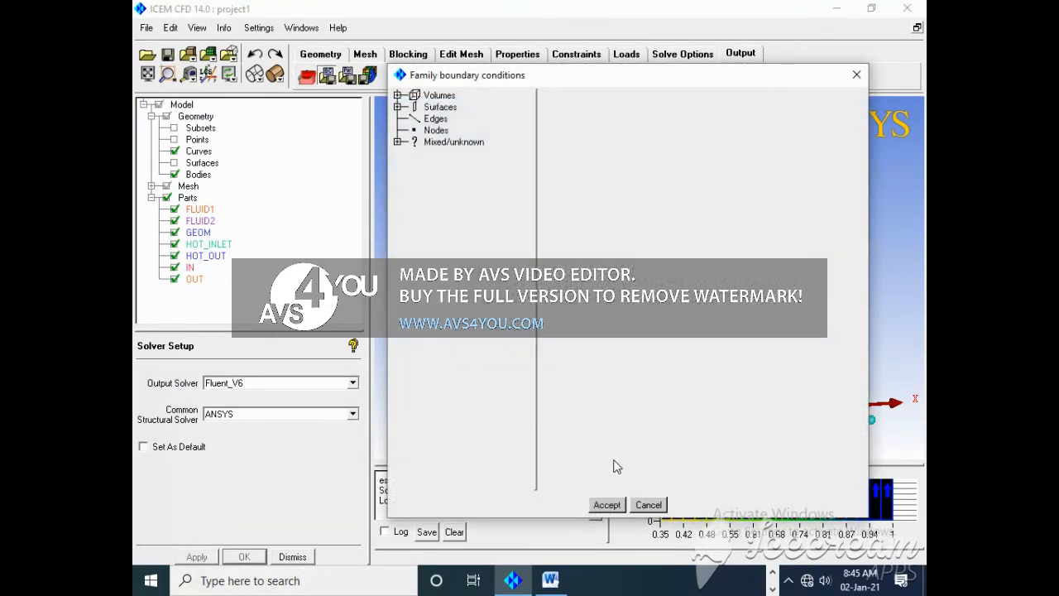
{"action": "left_click", "coordinate": [606, 505]}
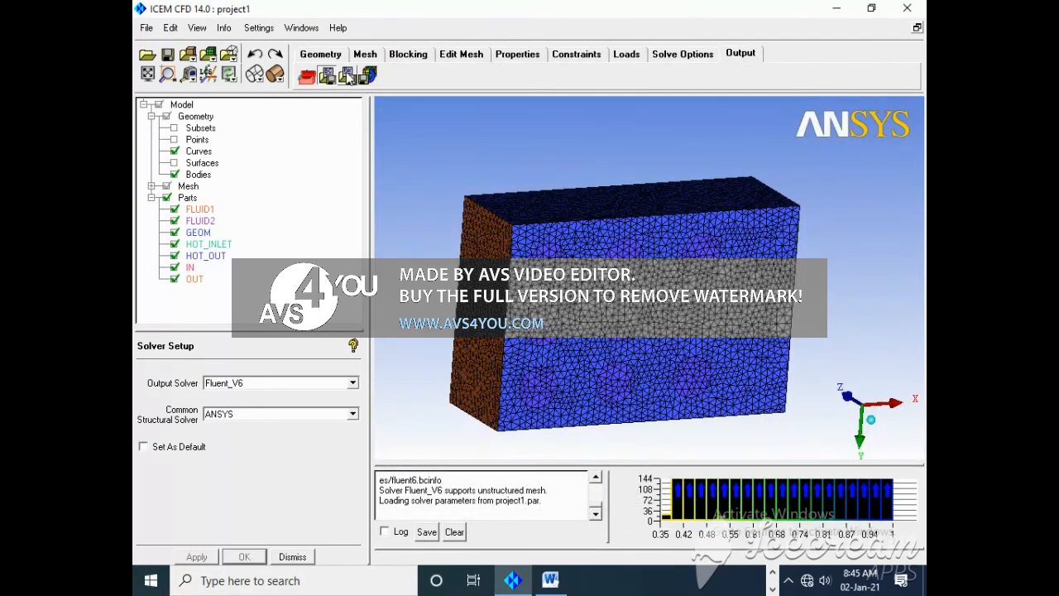
{"action": "left_click", "coordinate": [347, 77]}
Step: Save the project and export the project1 mesh for Fluent V6 to the output file fluent_gsf1.5
{"action": "left_click", "coordinate": [366, 76]}
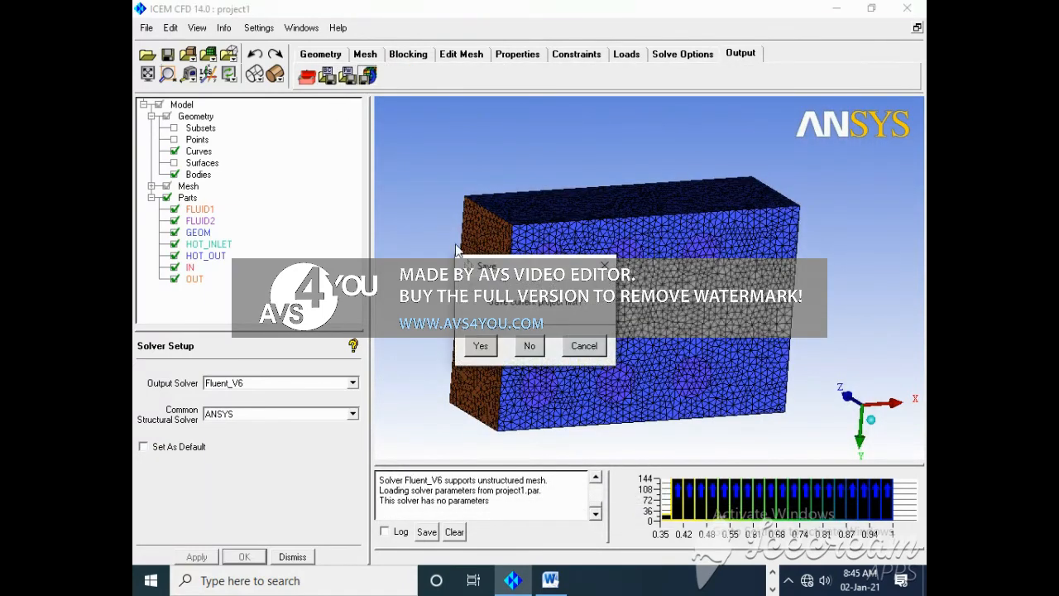
{"action": "left_click", "coordinate": [481, 344]}
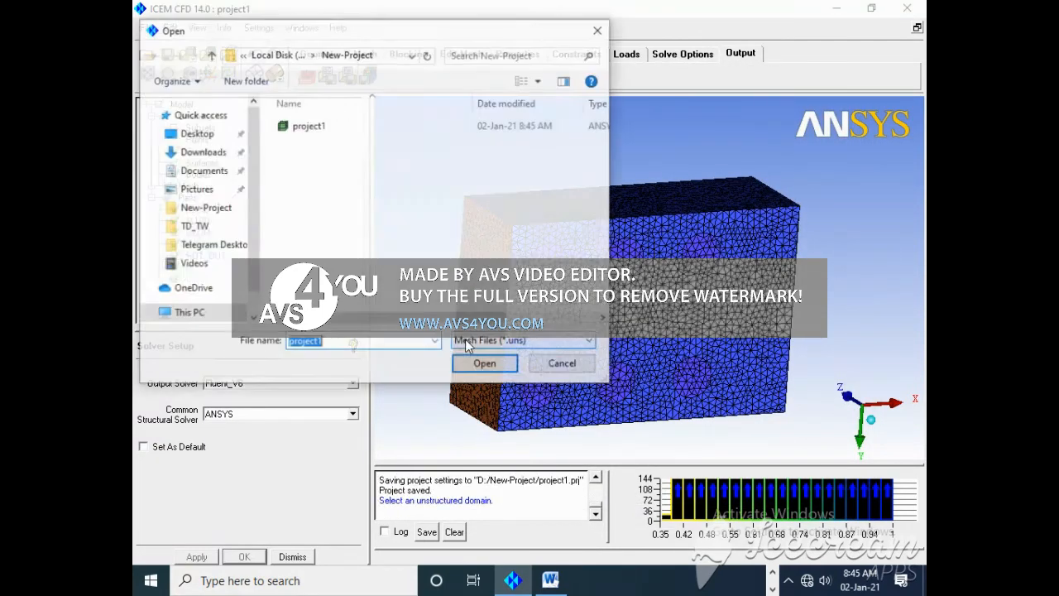
{"action": "left_click", "coordinate": [487, 363]}
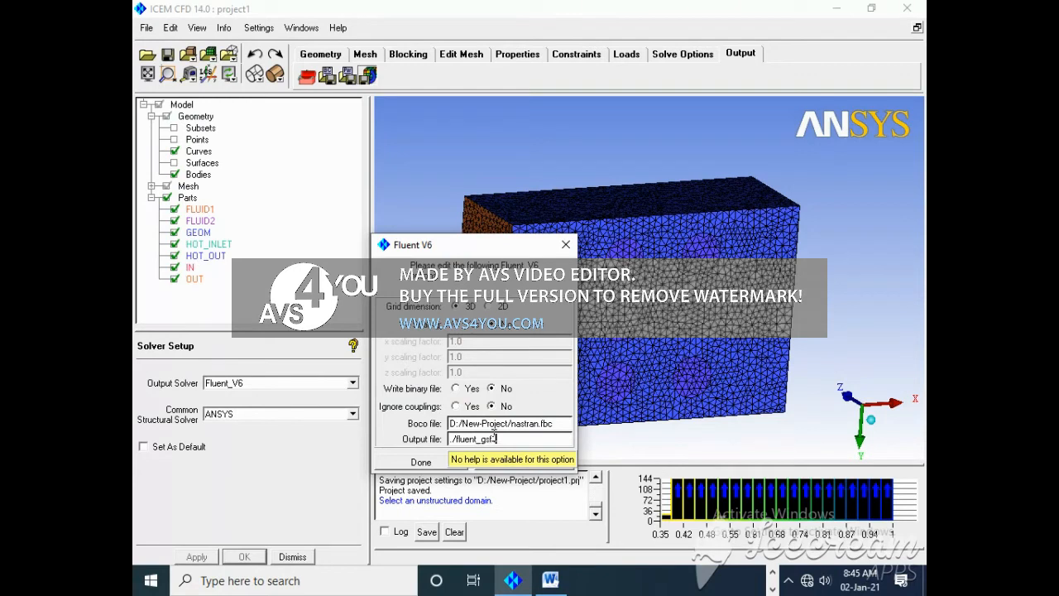
{"action": "left_click", "coordinate": [420, 462]}
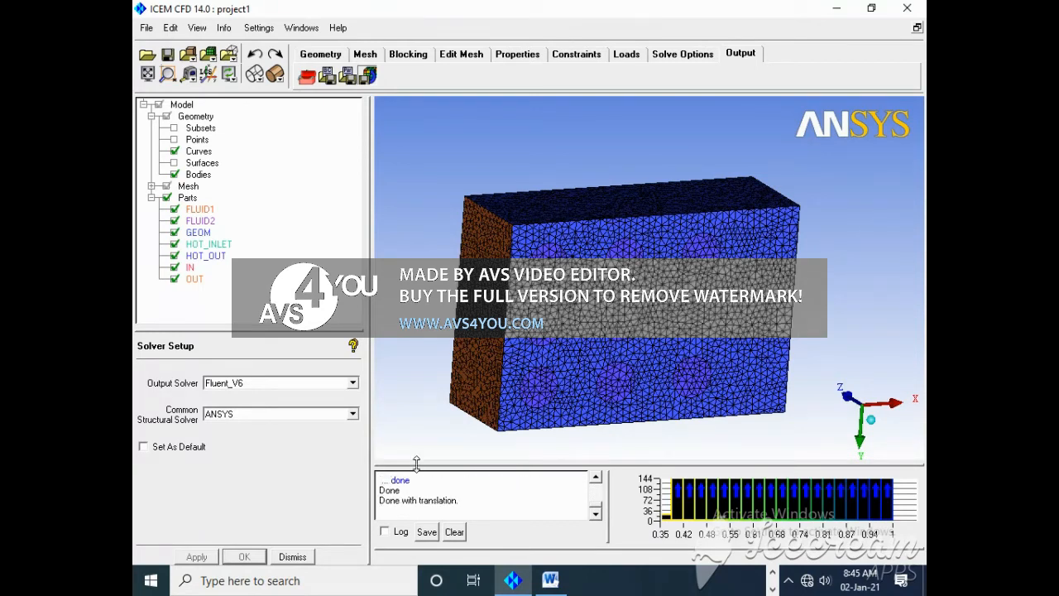
Step: Set the global element scale factor to 2 in the global mesh setup and apply it
{"action": "left_click", "coordinate": [364, 54]}
{"action": "left_click", "coordinate": [307, 76]}
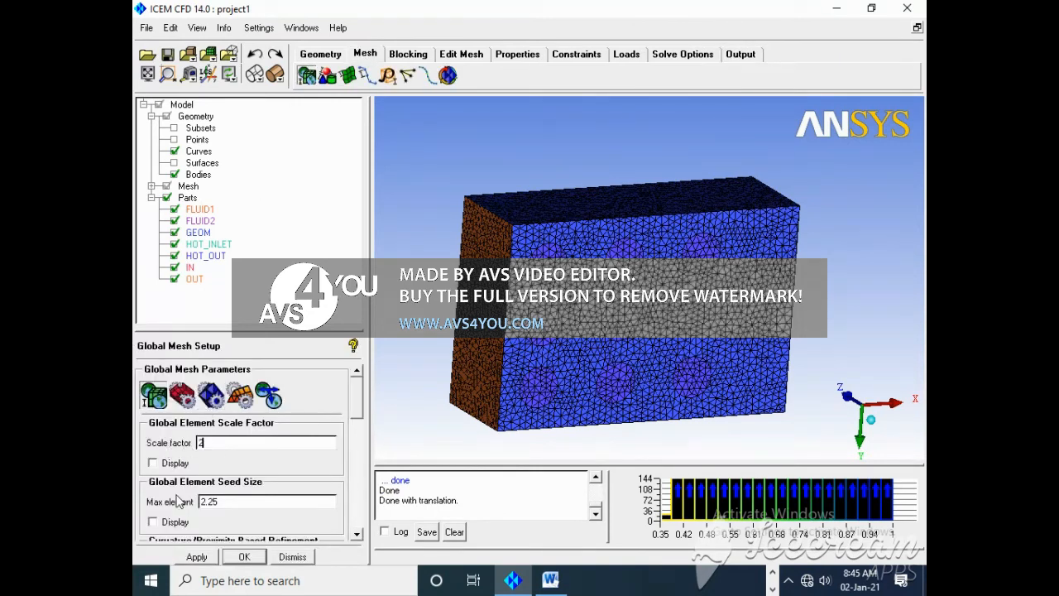
{"action": "type", "text": "2"}
{"action": "left_click", "coordinate": [196, 556]}
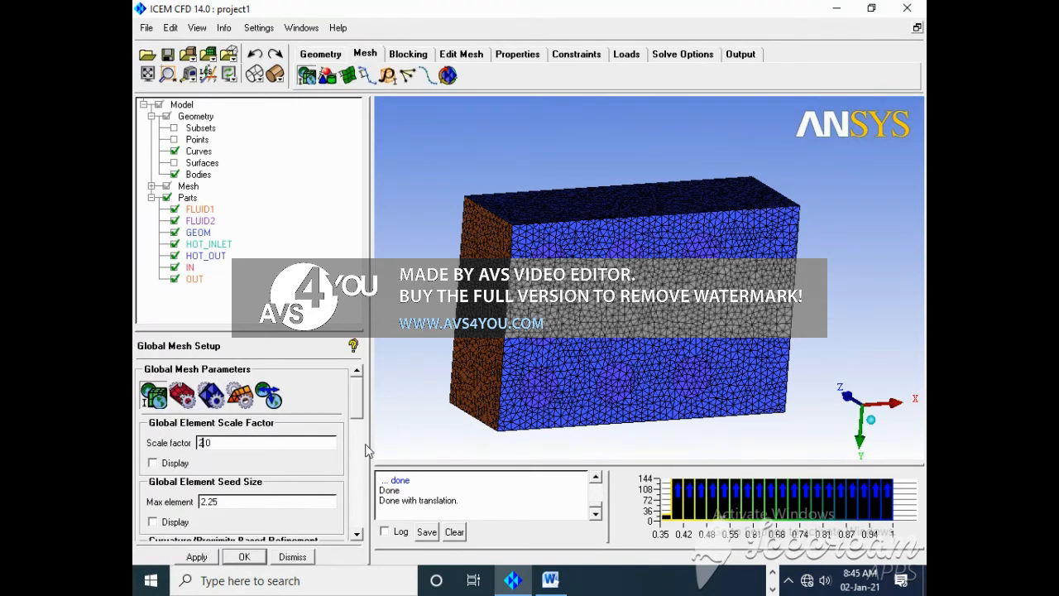
Step: Compute the Tetra/Mixed volume mesh with the Robust (Octree) method, replacing the existing mesh
{"action": "left_click", "coordinate": [448, 76]}
{"action": "left_click", "coordinate": [197, 556]}
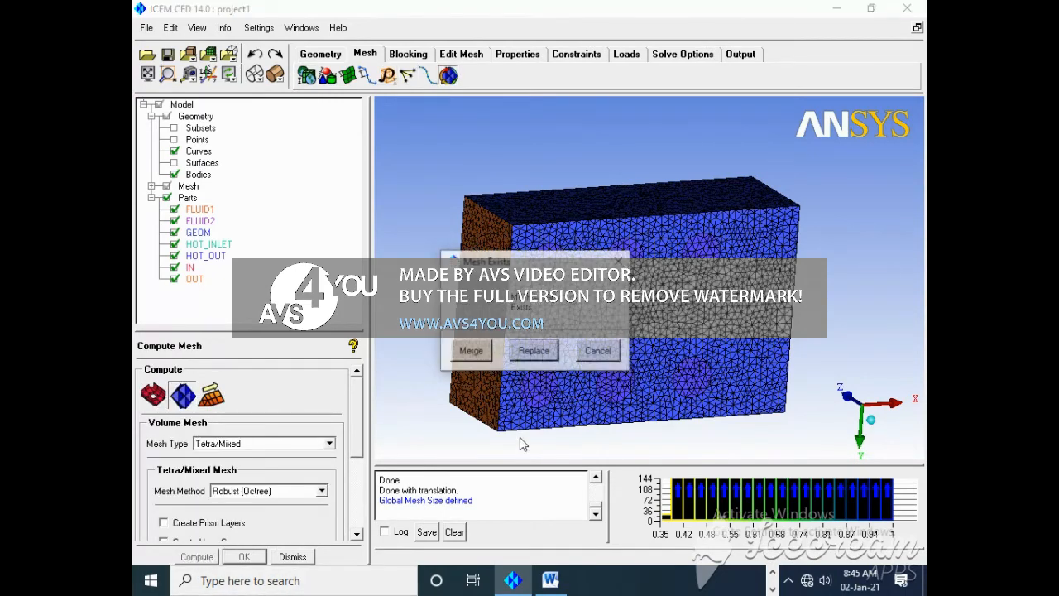
{"action": "left_click", "coordinate": [528, 351]}
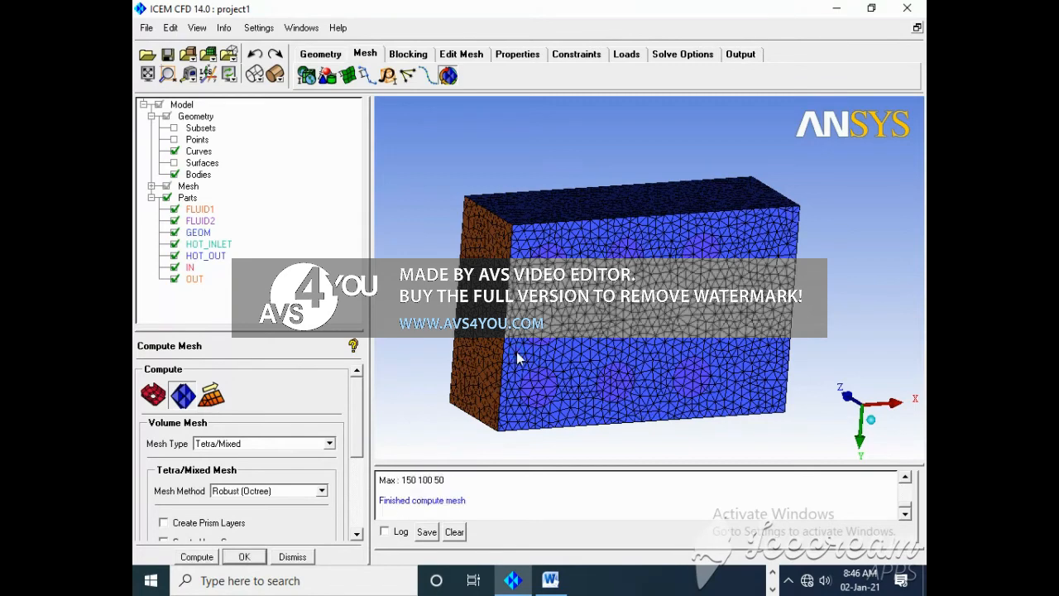
Step: Copy the total element count 127399 from the mesh log into the Number of Elements cell for GSF 2 in the Word table
{"action": "left_click", "coordinate": [906, 479]}
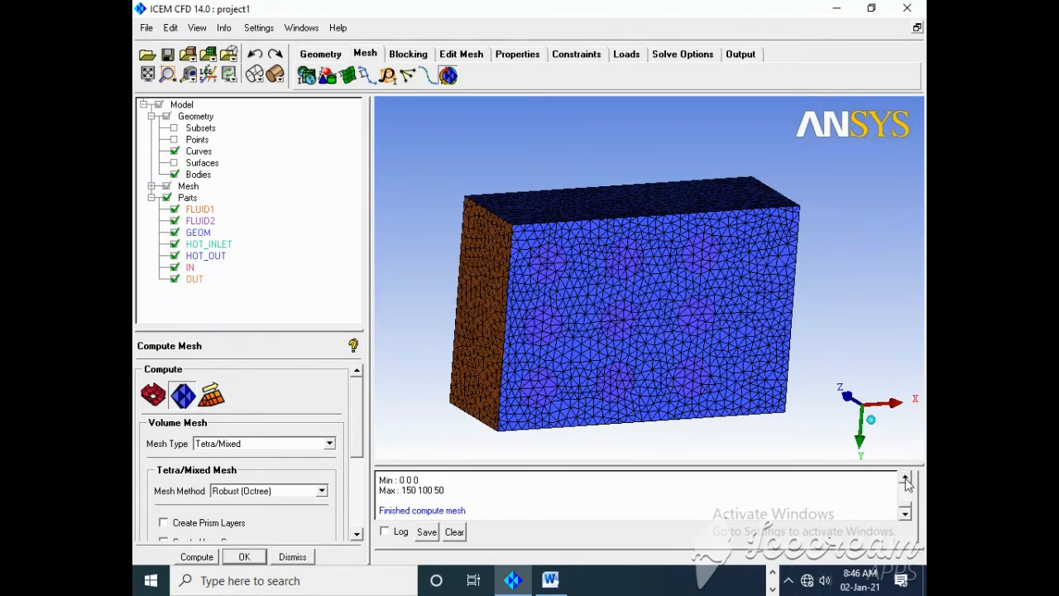
{"action": "left_click", "coordinate": [906, 480]}
{"action": "left_click", "coordinate": [906, 479]}
{"action": "left_click", "coordinate": [907, 479]}
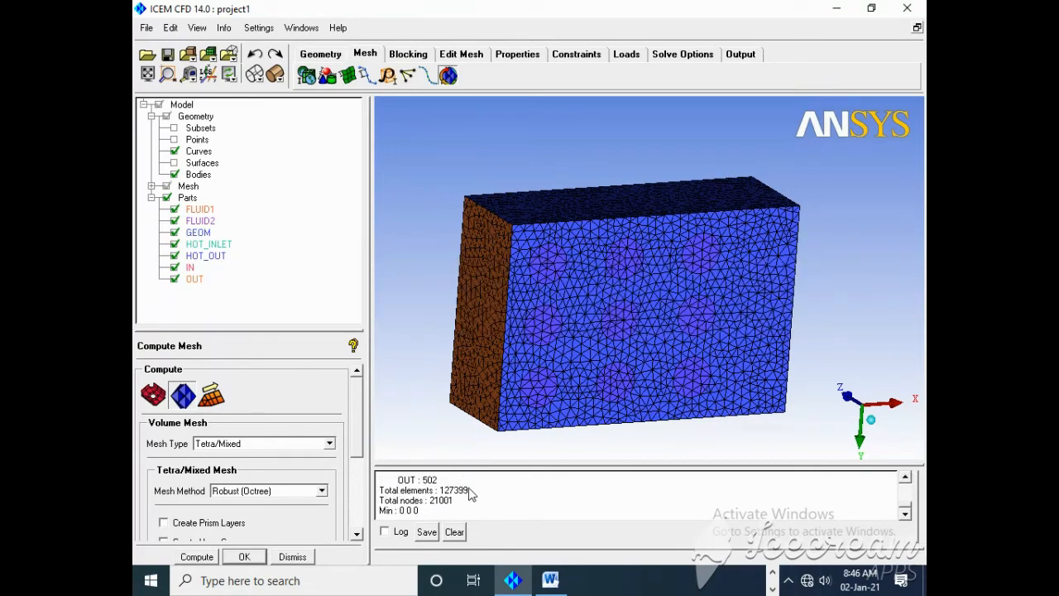
{"action": "left_click_drag", "start_coordinate": [470, 493], "coordinate": [441, 494]}
{"action": "key", "text": "ctrl+c"}
{"action": "left_click", "coordinate": [550, 580]}
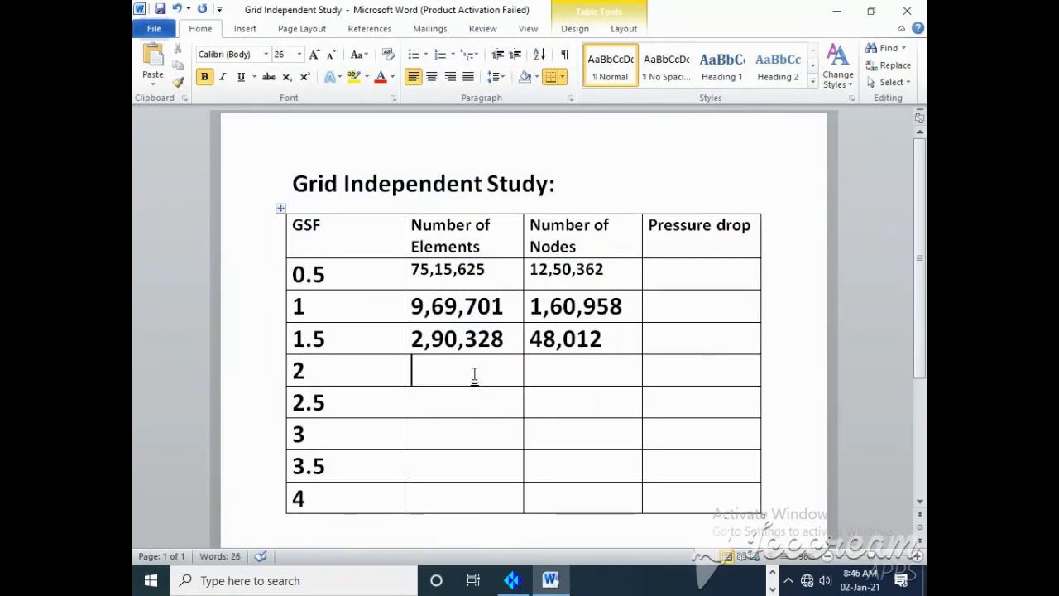
{"action": "key", "text": "ctrl+v"}
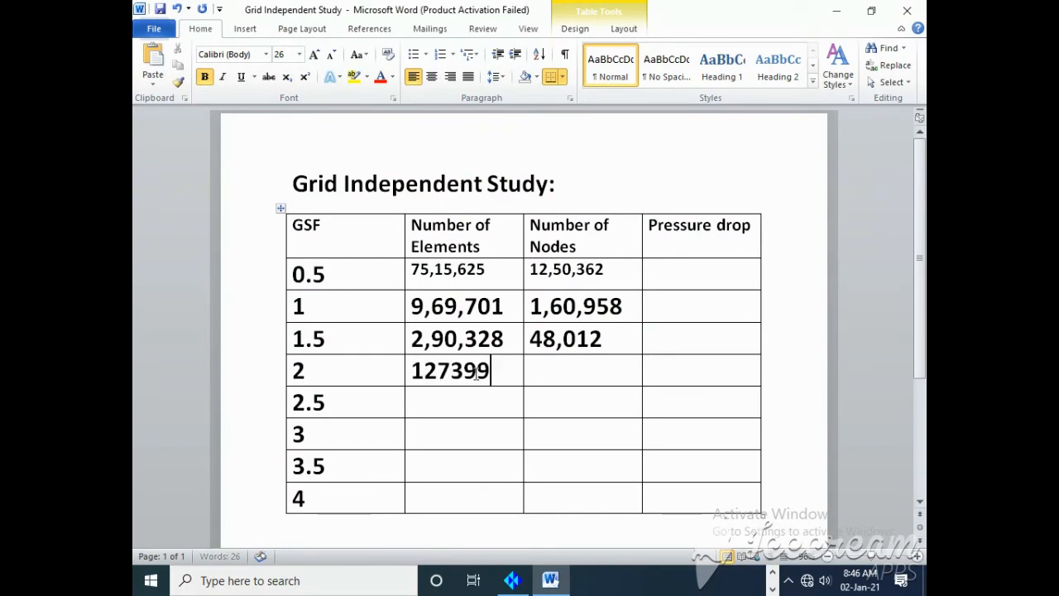
Step: Copy the total node count from the ICEM CFD mesh log into the GSF 2 row of the Word table, formatted as 21,001
{"action": "left_click", "coordinate": [550, 581]}
{"action": "left_click_drag", "start_coordinate": [455, 501], "coordinate": [438, 507]}
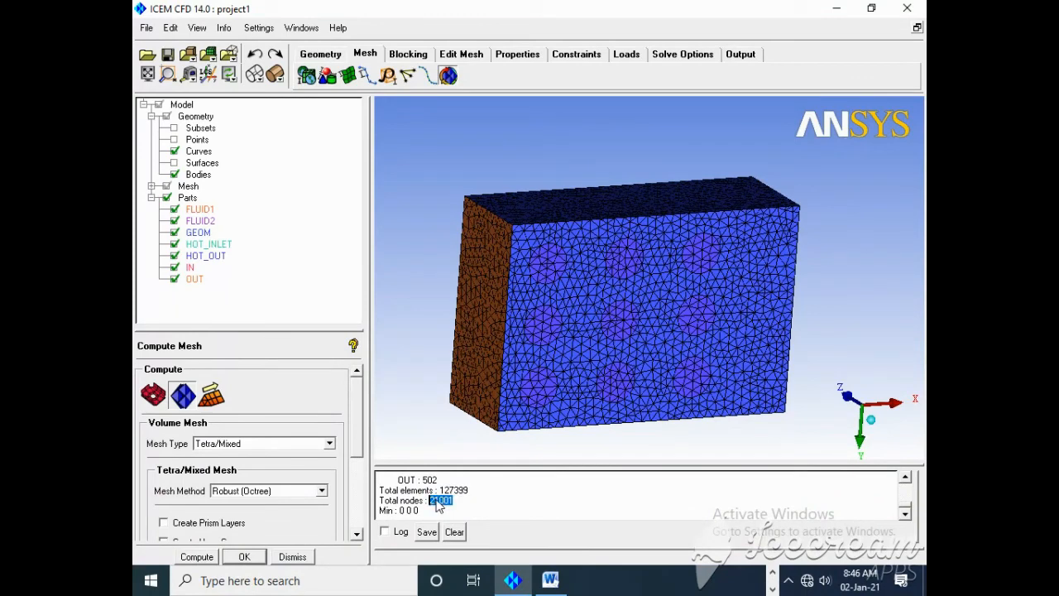
{"action": "left_click", "coordinate": [550, 580]}
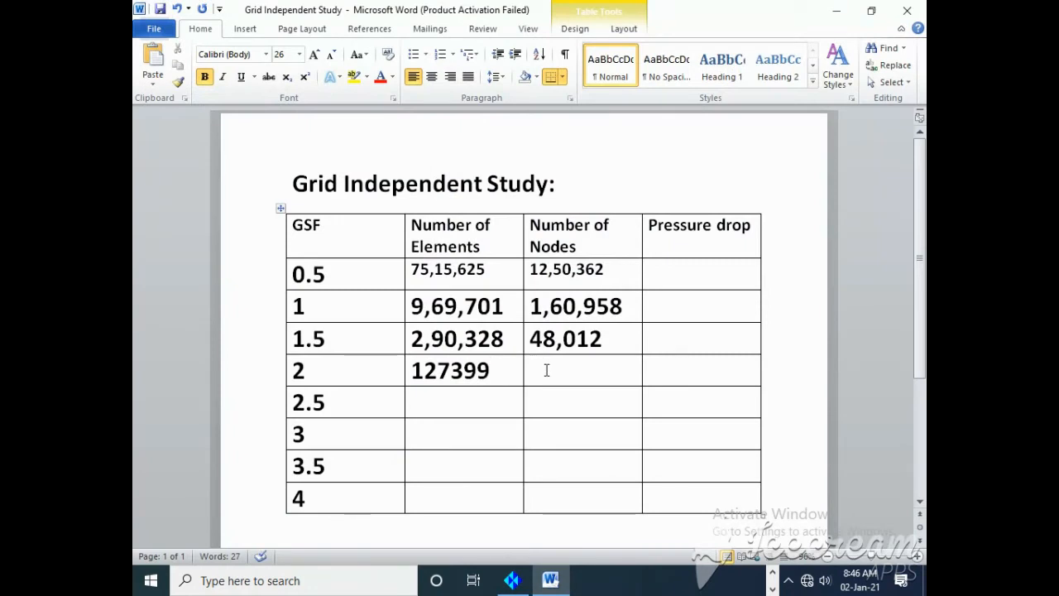
{"action": "type", "text": "21001"}
{"action": "left_click", "coordinate": [557, 373]}
{"action": "type", "text": ","}
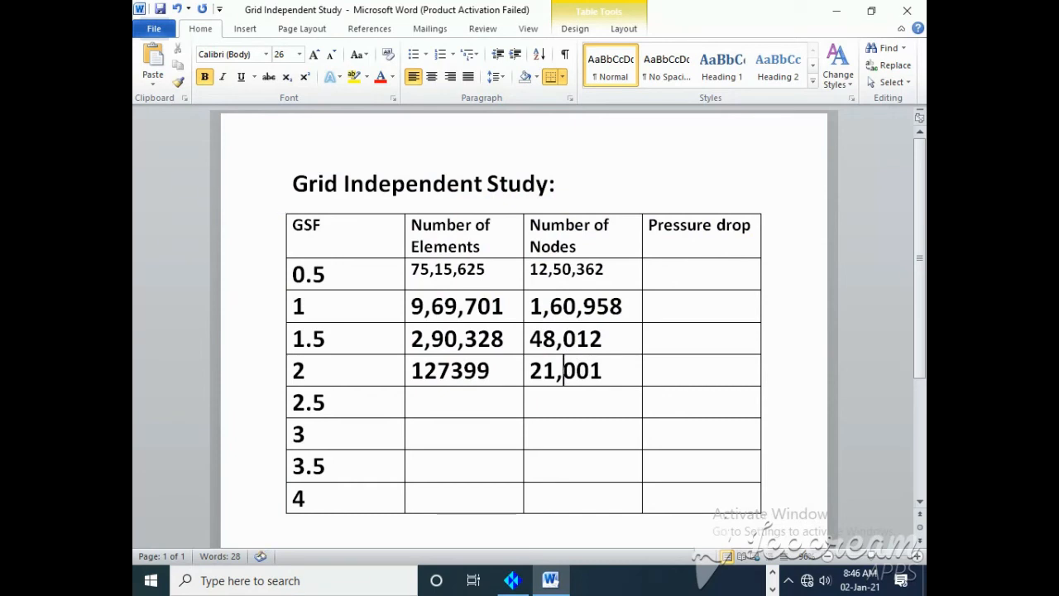
Step: Add thousands separators to the GSF 2 element count so that it reads 1,27,399
{"action": "left_click", "coordinate": [453, 372]}
{"action": "type", "text": ","}
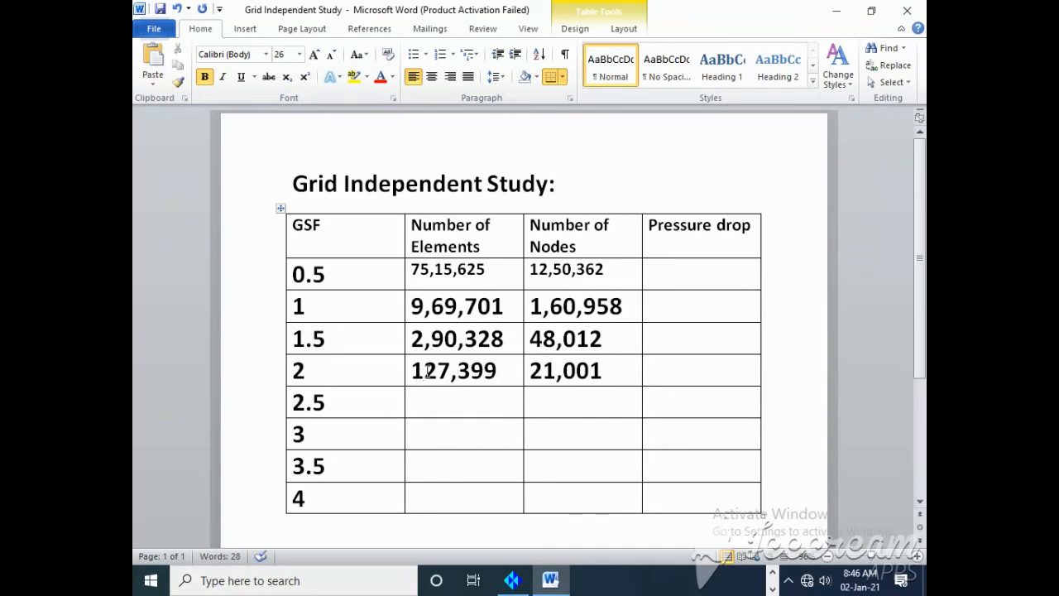
{"action": "left_click", "coordinate": [427, 370]}
{"action": "type", "text": ","}
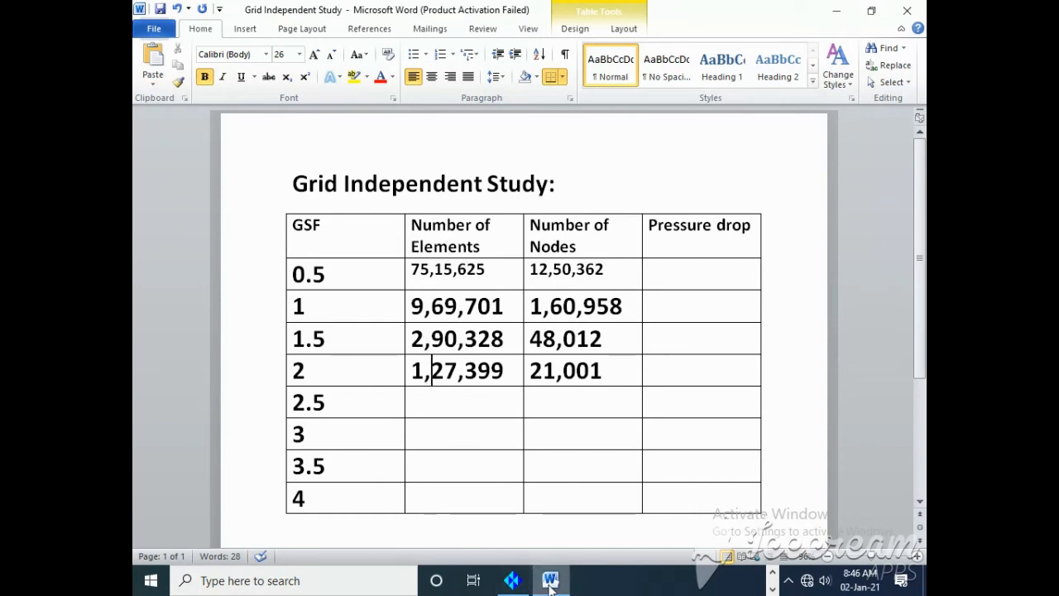
Step: Switch to ICEM CFD and run the mesh check, putting the multiple-edge problem elements in a subset
{"action": "left_click", "coordinate": [513, 580]}
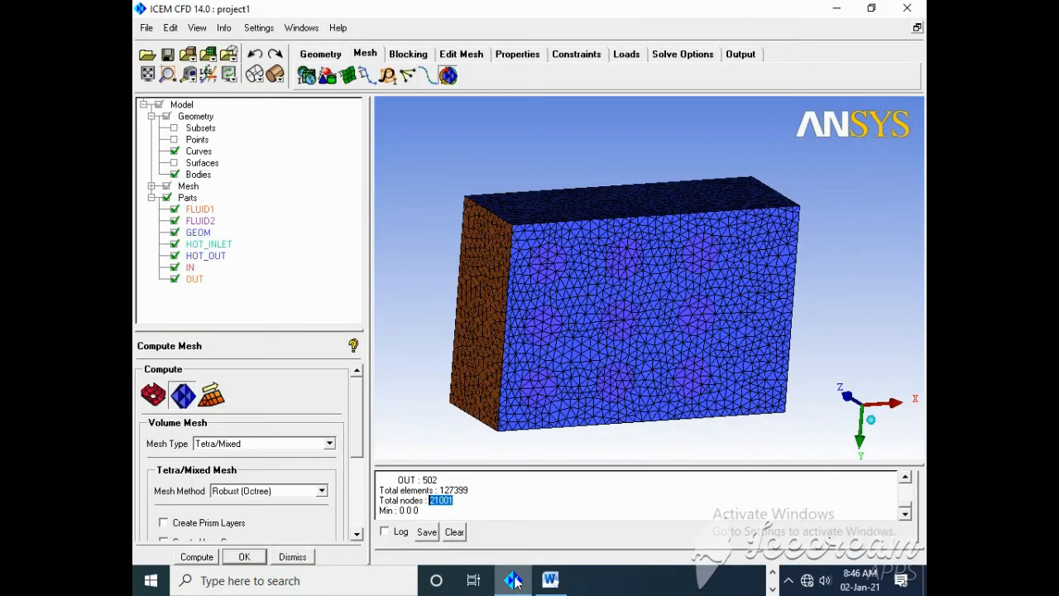
{"action": "left_click", "coordinate": [460, 55]}
{"action": "left_click", "coordinate": [348, 75]}
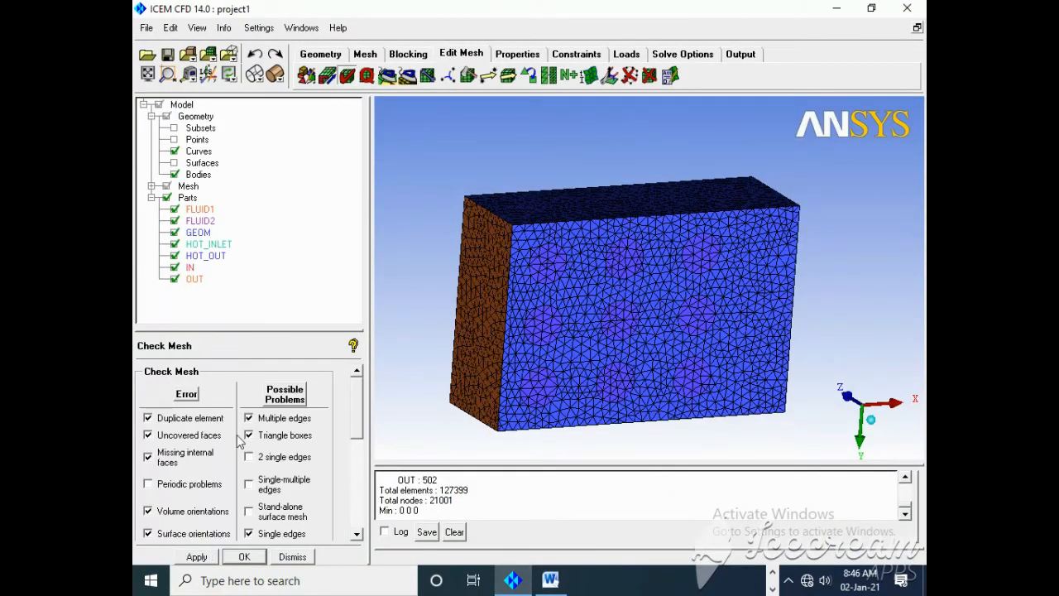
{"action": "left_click", "coordinate": [199, 557]}
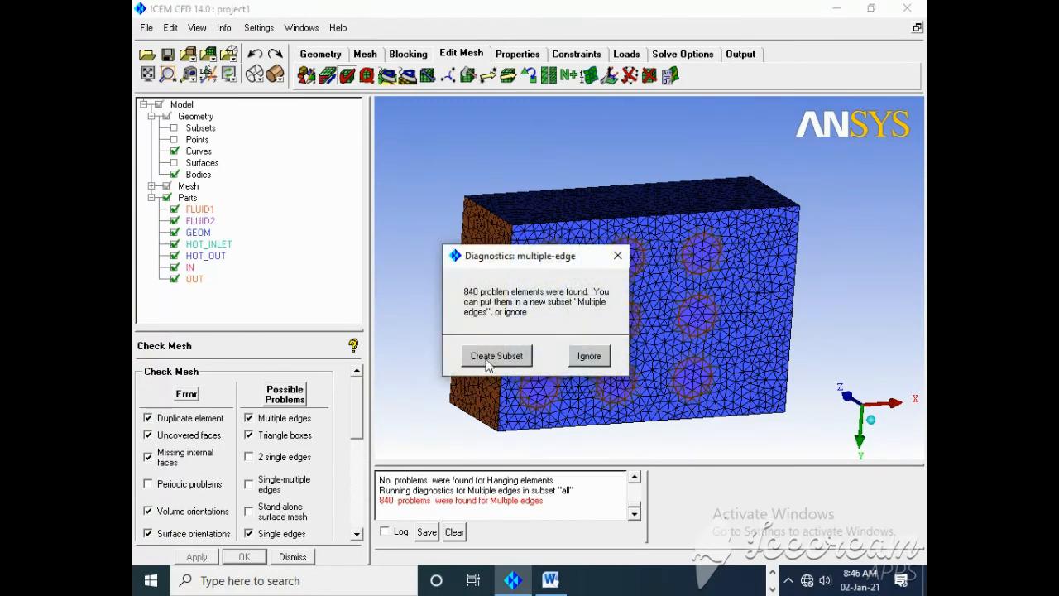
{"action": "left_click", "coordinate": [490, 360]}
{"action": "left_click", "coordinate": [502, 353]}
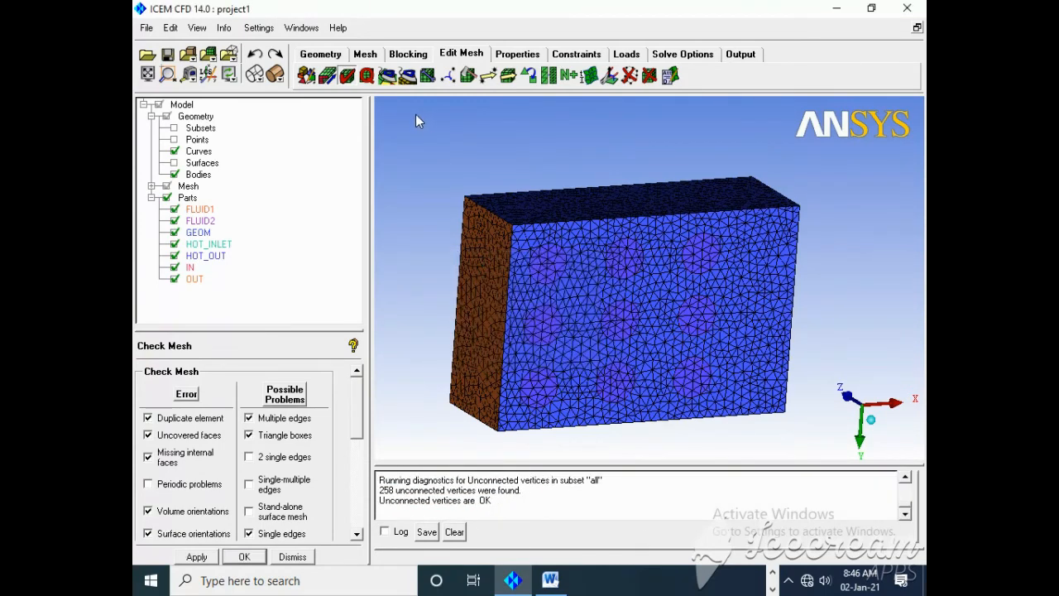
Step: Display the mesh quality metrics and smooth the elements globally with 10 iterations up to a quality of 0.20
{"action": "left_click", "coordinate": [367, 75]}
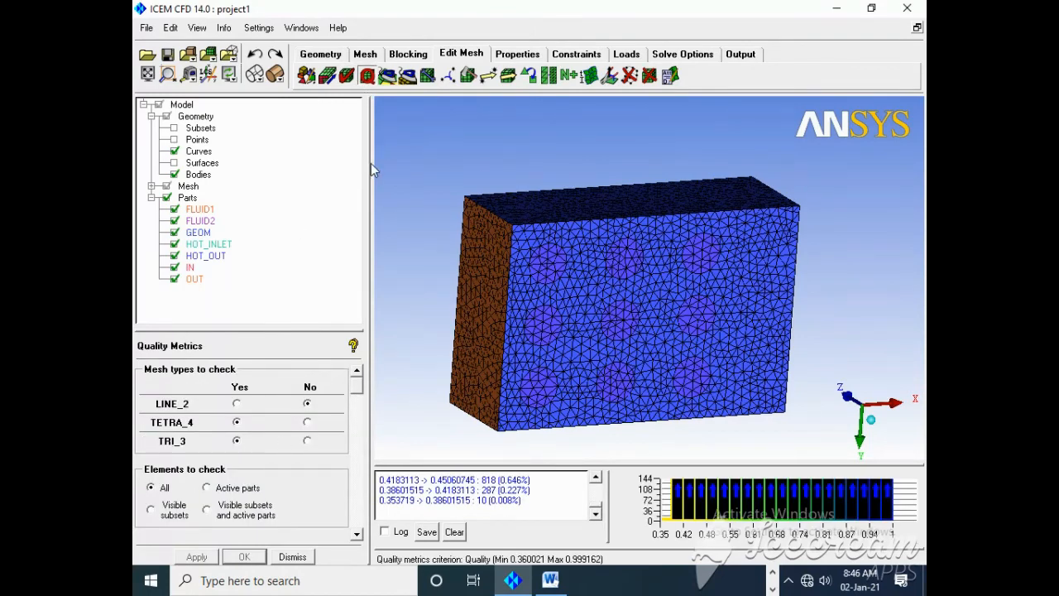
{"action": "left_click", "coordinate": [387, 75]}
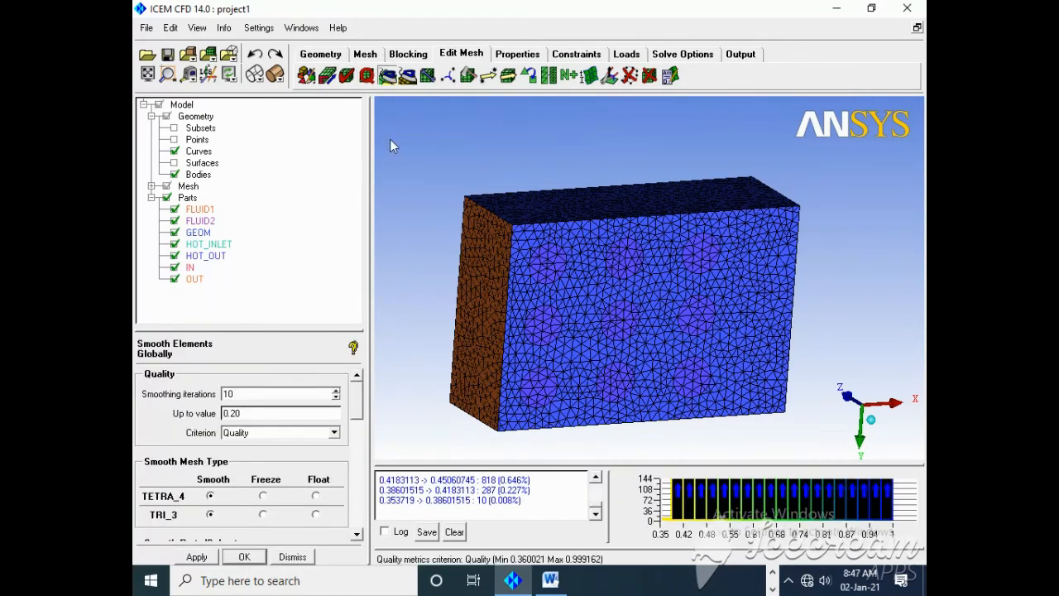
{"action": "left_click", "coordinate": [196, 556]}
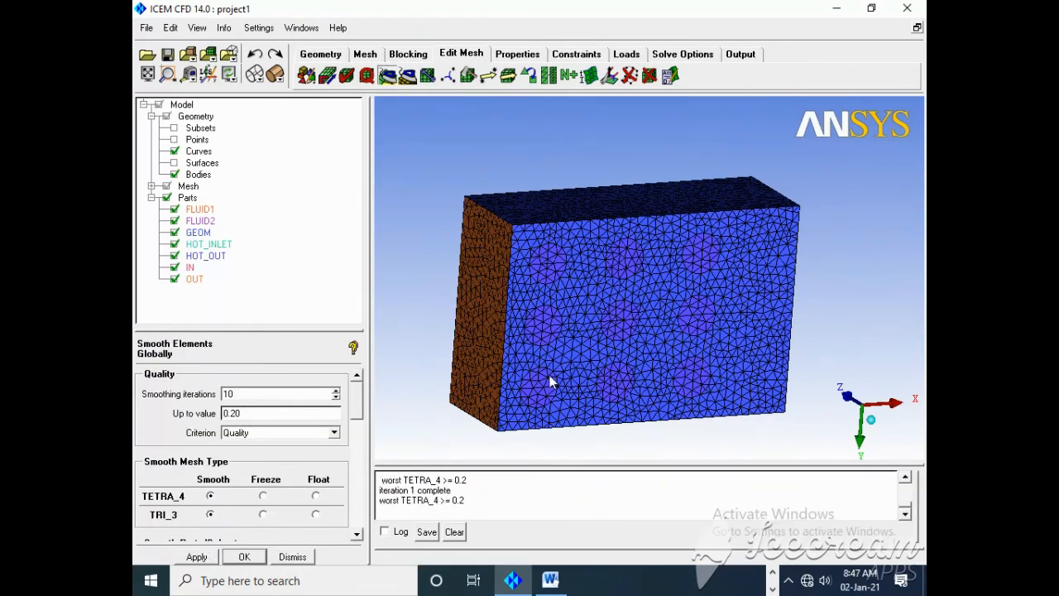
Step: Apply Fluent_V6 as the output solver with ANSYS as structural solver, accept the family boundary conditions, and check the solver parameters
{"action": "left_click", "coordinate": [739, 57]}
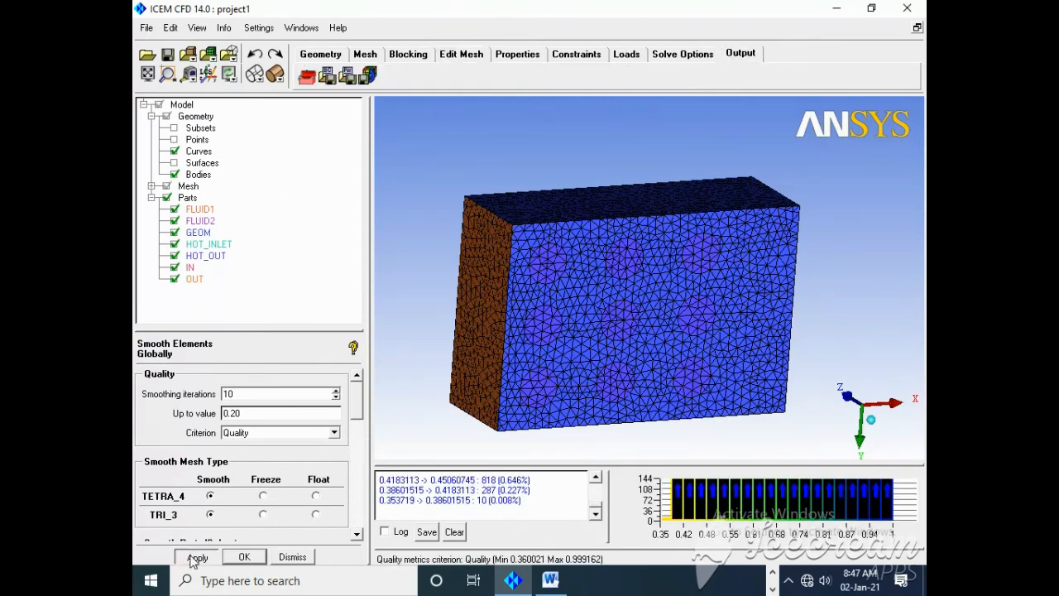
{"action": "left_click", "coordinate": [307, 76]}
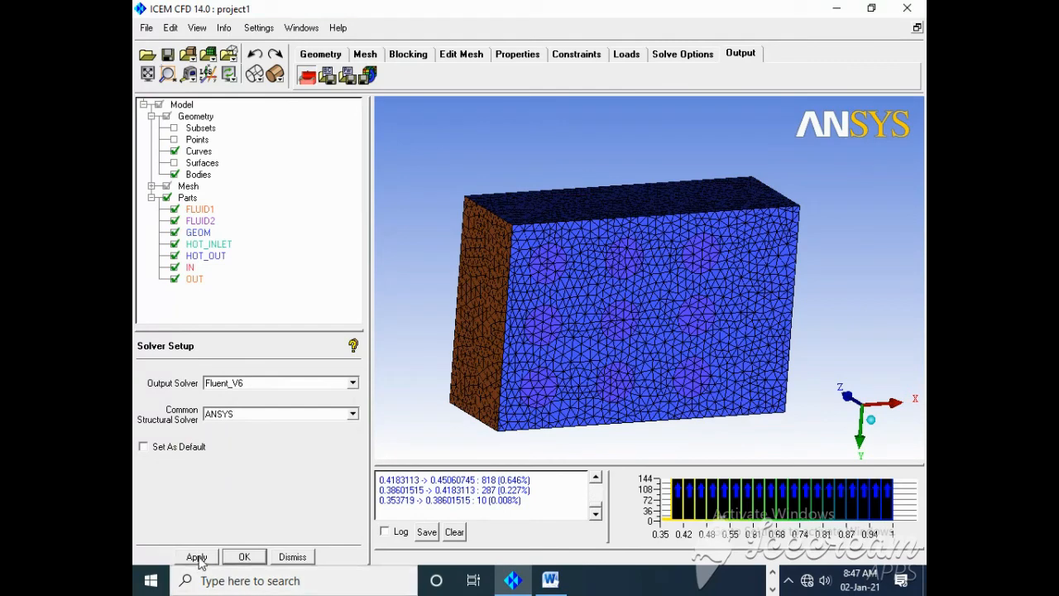
{"action": "left_click", "coordinate": [198, 557]}
{"action": "left_click", "coordinate": [329, 76]}
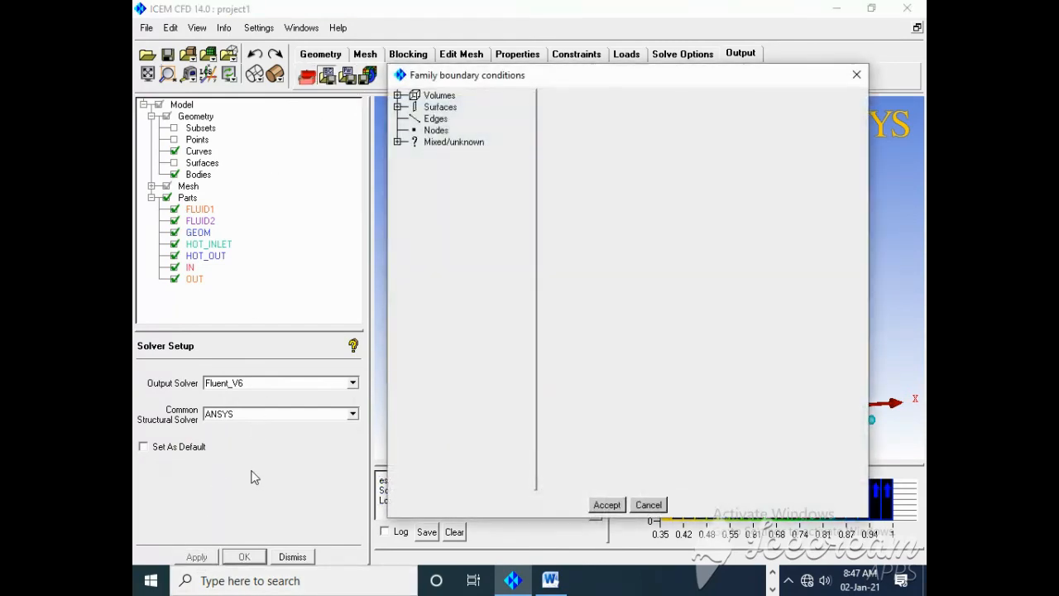
{"action": "left_click", "coordinate": [606, 504]}
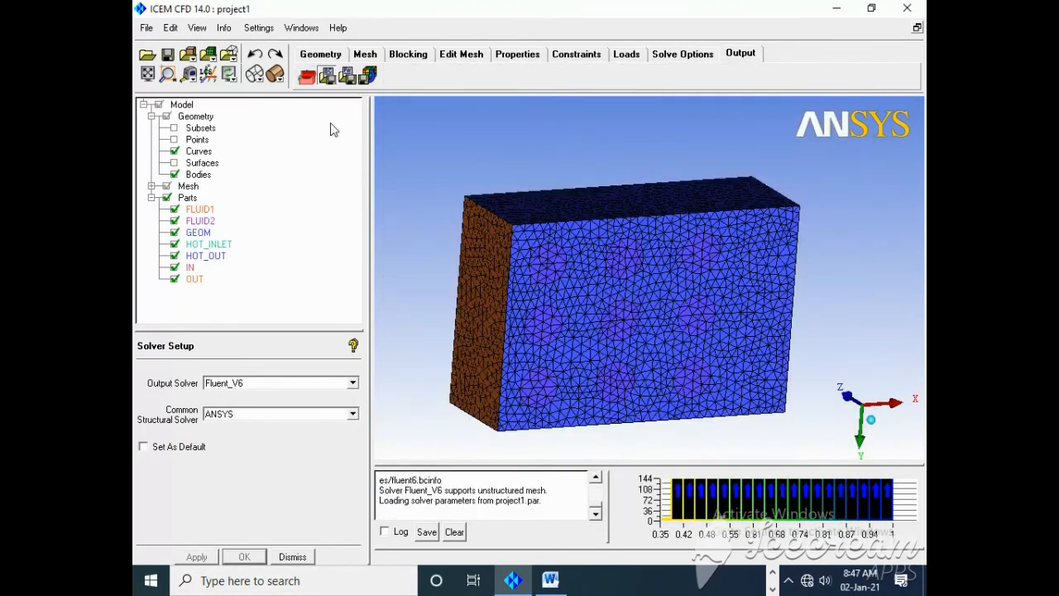
{"action": "left_click", "coordinate": [347, 76]}
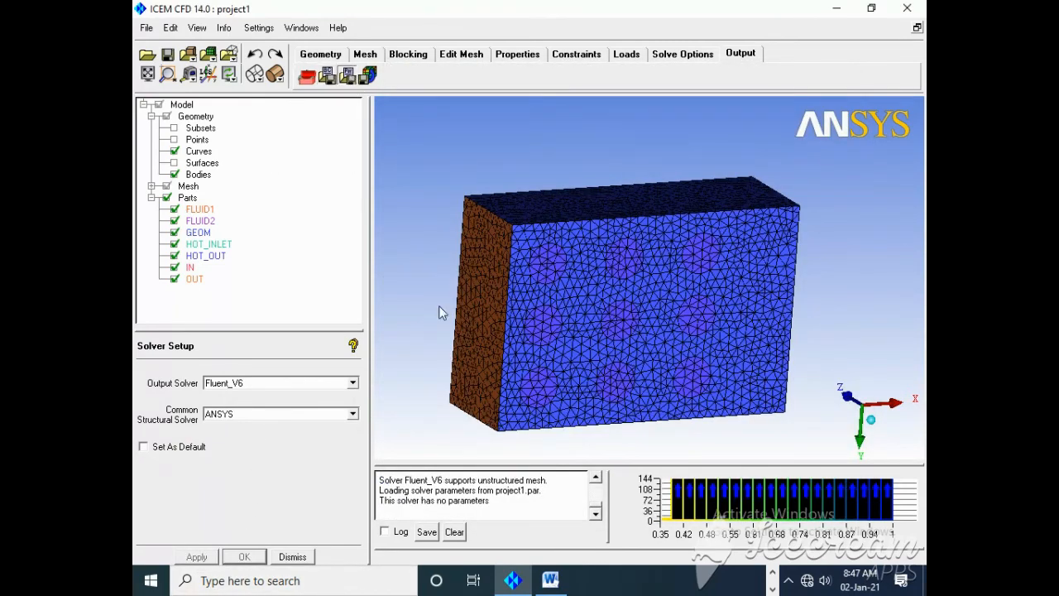
Step: Save the project and export its unstructured mesh as a 3D Fluent V6 file named fluent_gsf2
{"action": "left_click", "coordinate": [368, 74]}
{"action": "left_click", "coordinate": [482, 344]}
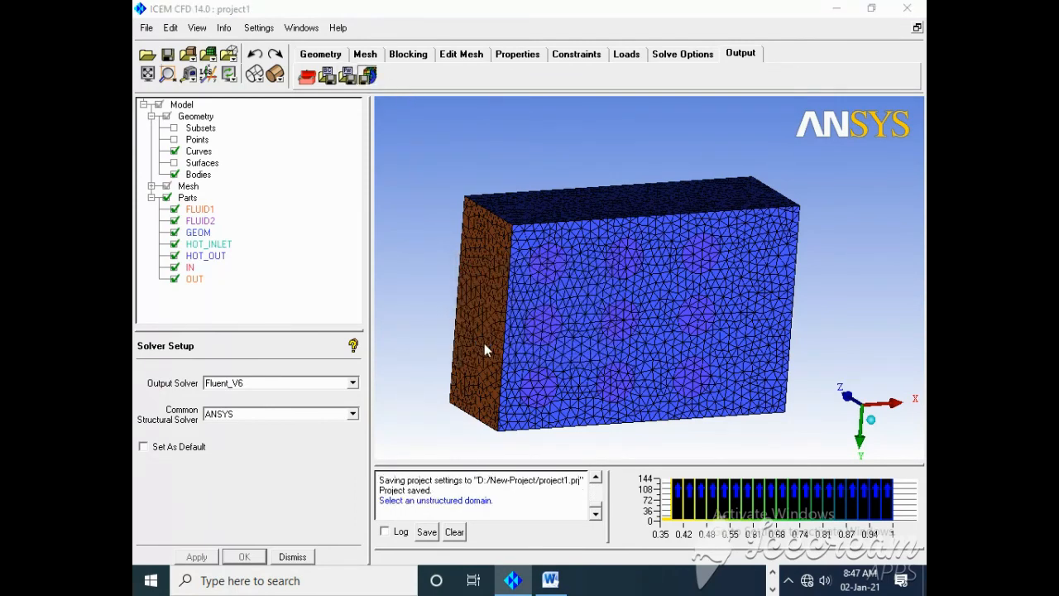
{"action": "left_click", "coordinate": [482, 361]}
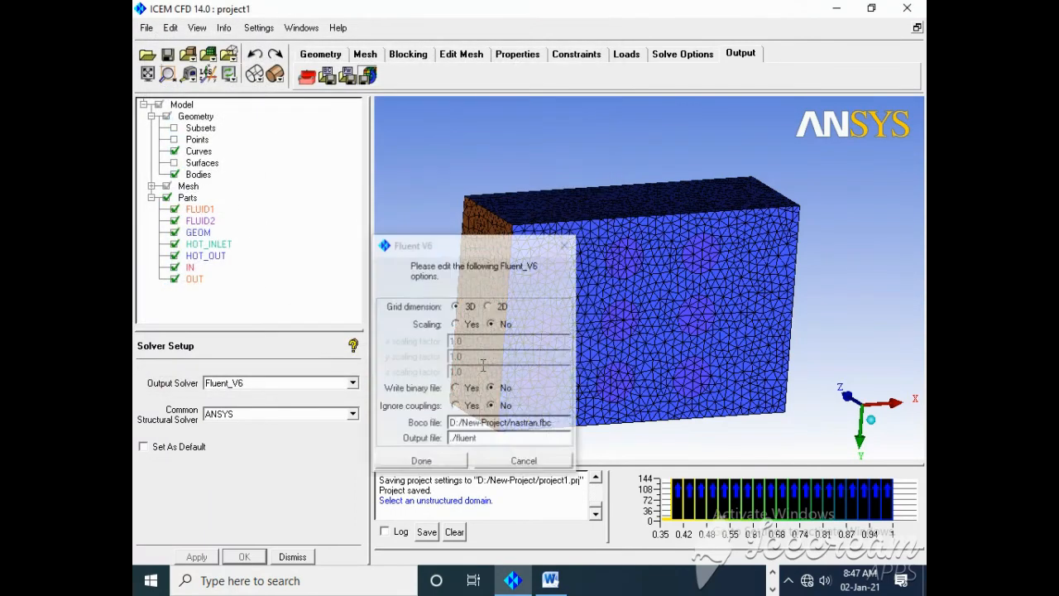
{"action": "left_click", "coordinate": [489, 439]}
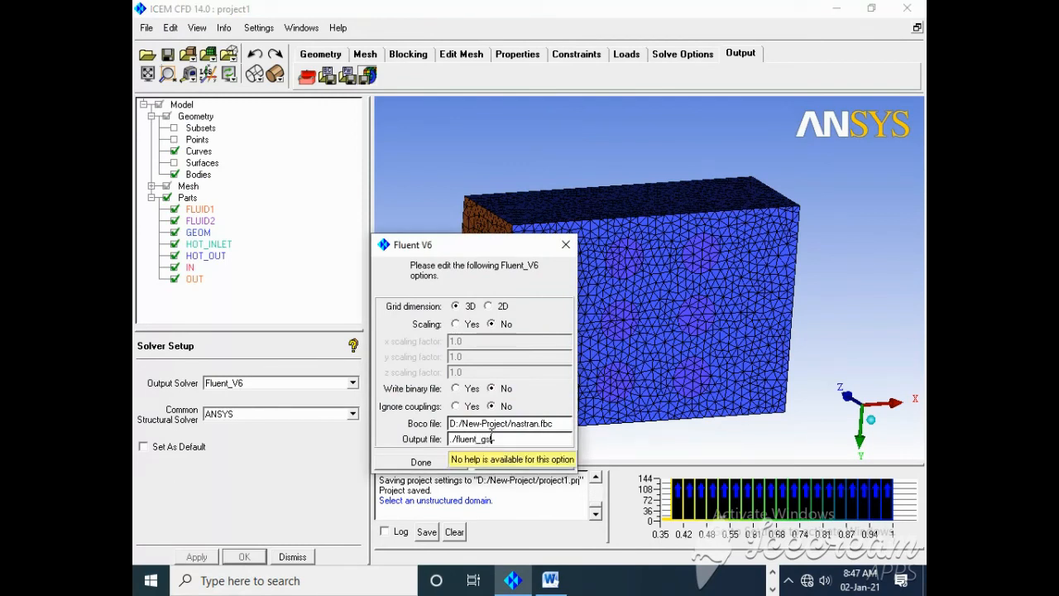
{"action": "left_click", "coordinate": [550, 581]}
{"action": "left_click", "coordinate": [550, 580]}
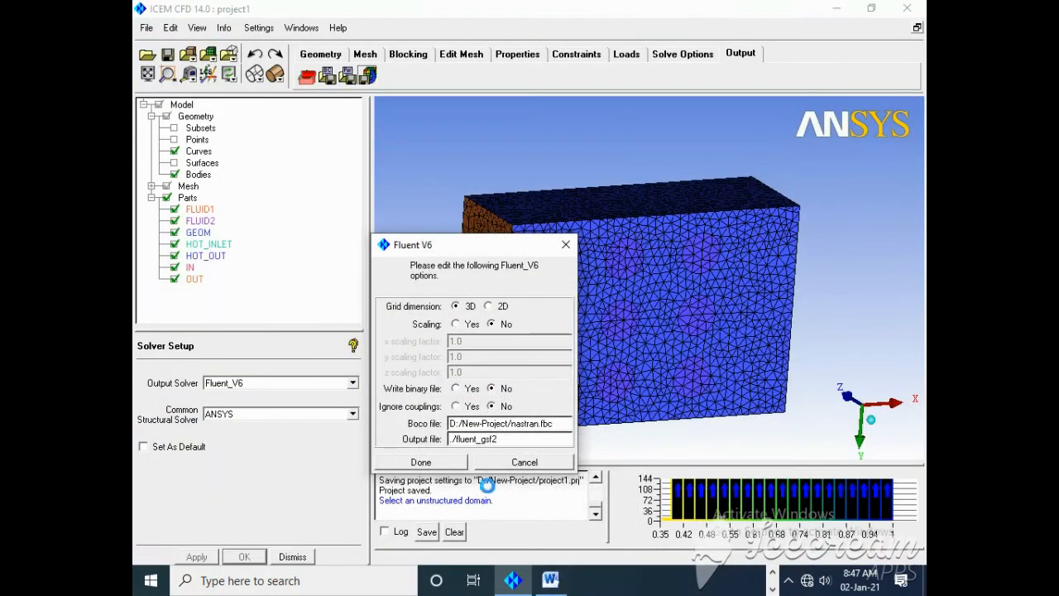
{"action": "left_click", "coordinate": [426, 463]}
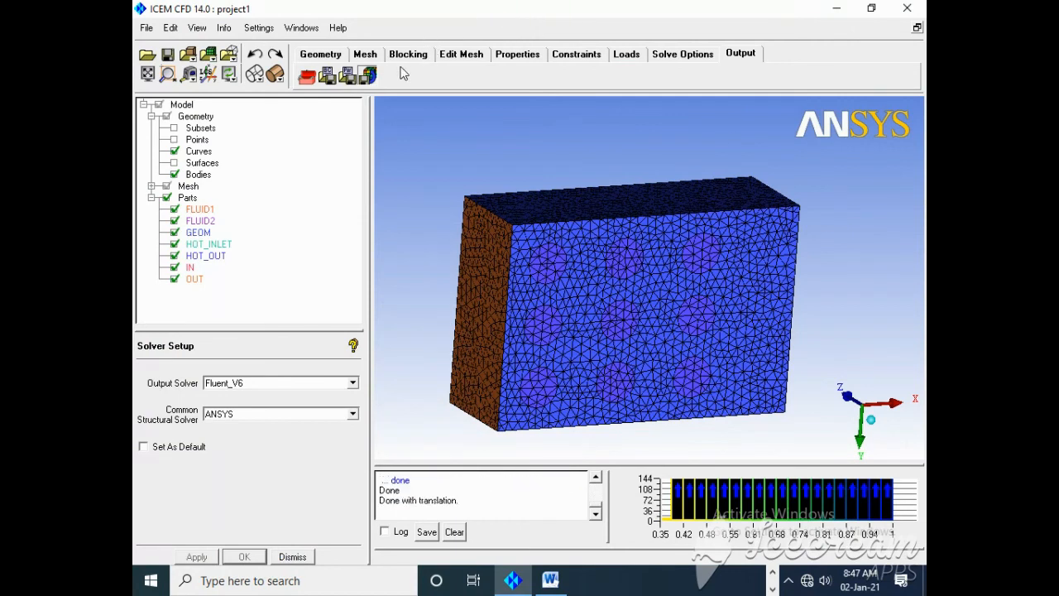
Step: Set the global element scale factor to 2.5 and apply it
{"action": "left_click", "coordinate": [365, 54]}
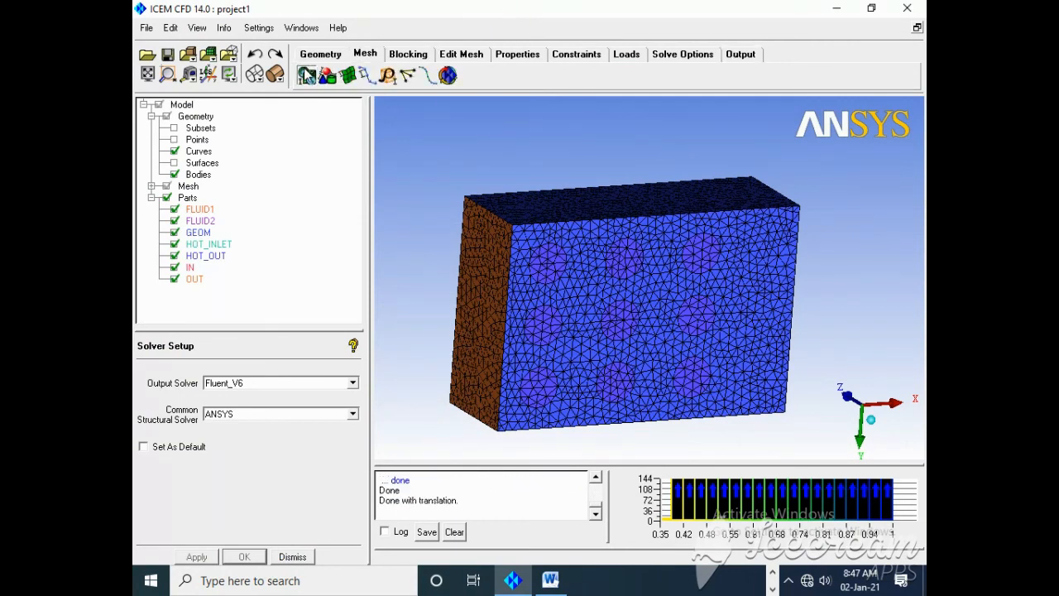
{"action": "left_click", "coordinate": [306, 76]}
{"action": "left_click", "coordinate": [203, 443]}
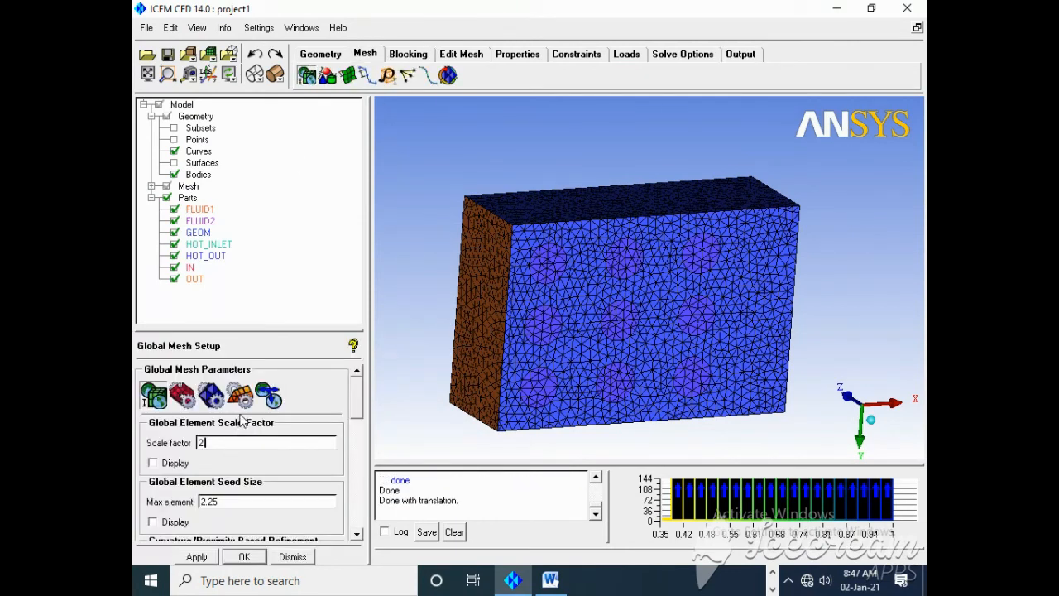
{"action": "left_click", "coordinate": [197, 557]}
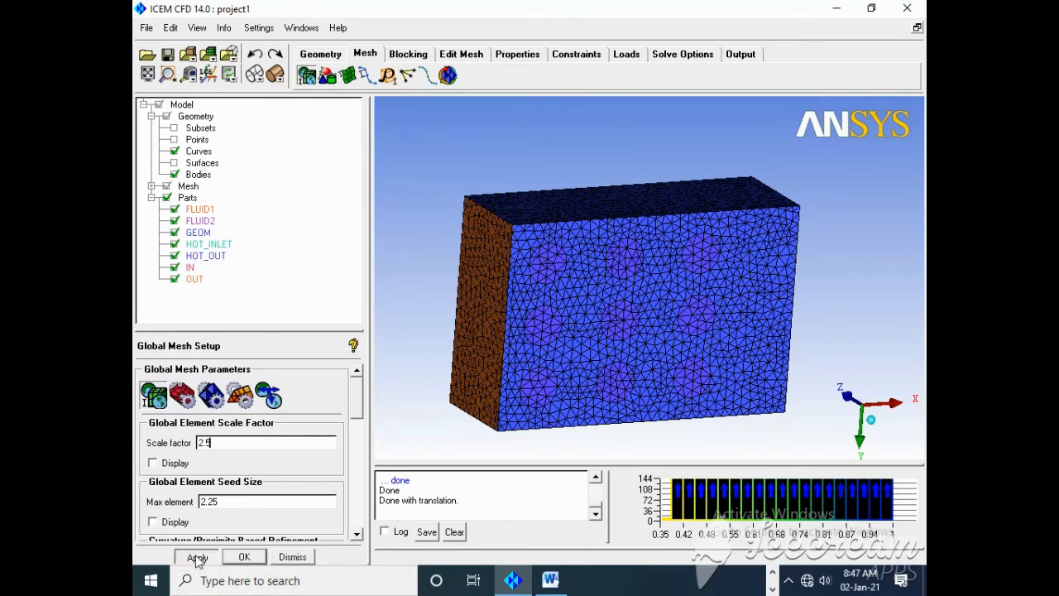
Step: Recompute the Tetra/Mixed volume mesh with the Robust (Octree) method at scale factor 2.5, replacing the existing mesh
{"action": "left_click", "coordinate": [448, 75]}
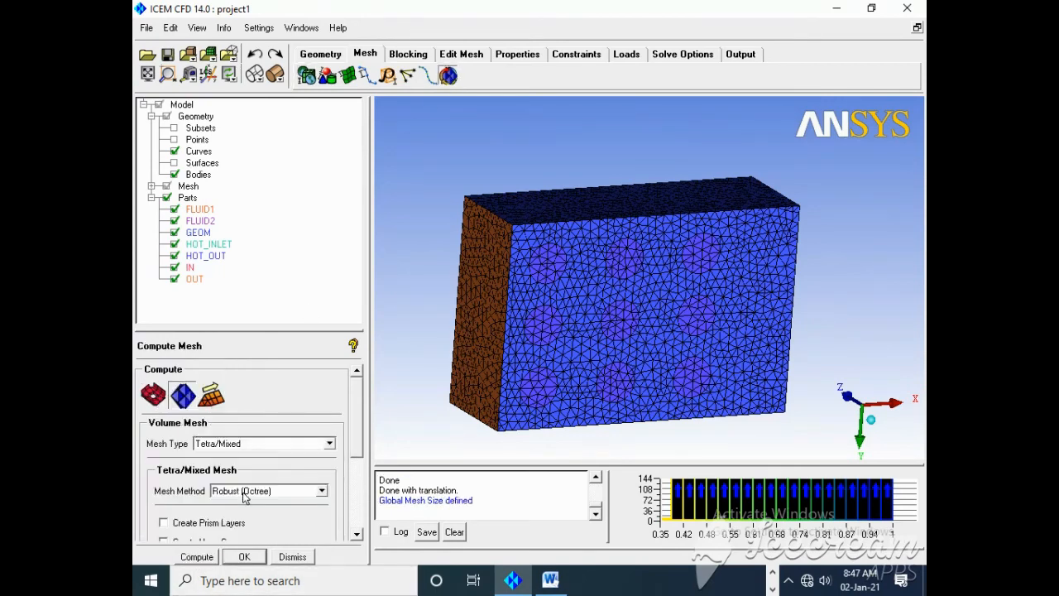
{"action": "left_click", "coordinate": [197, 556]}
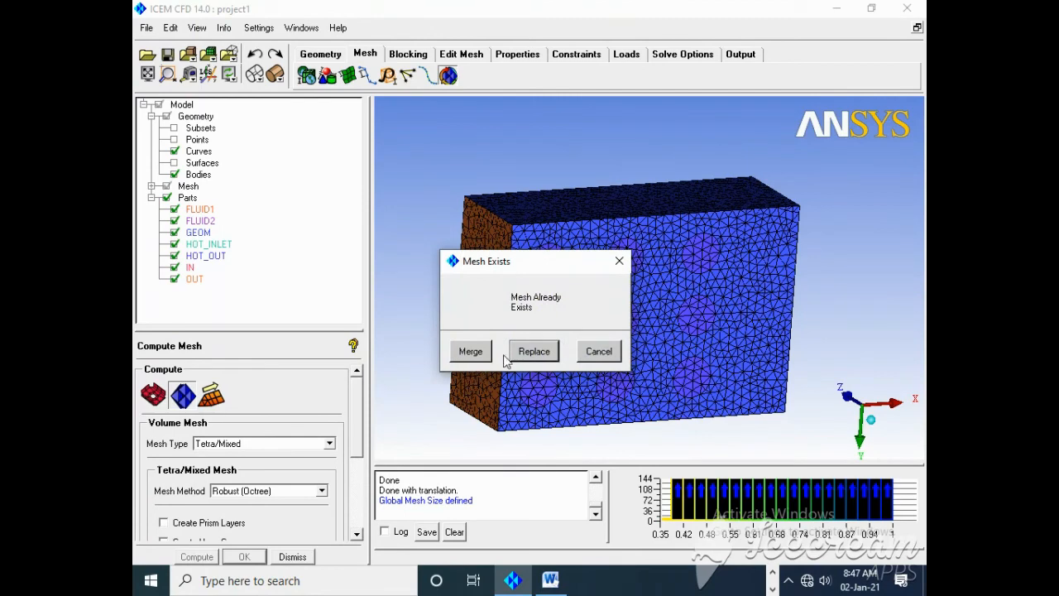
{"action": "left_click", "coordinate": [528, 351]}
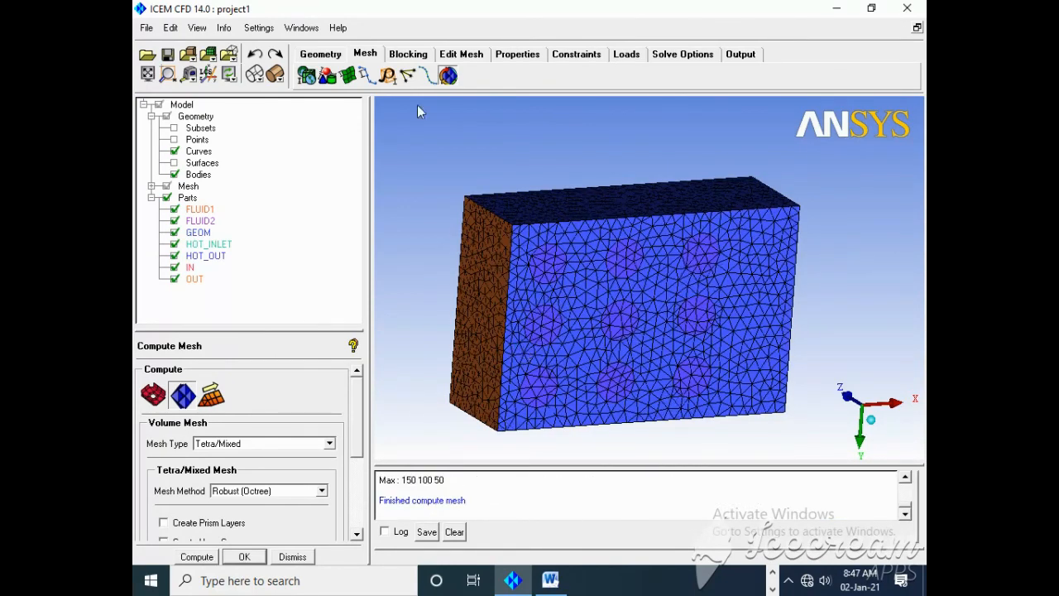
Step: Copy the total element count from the mesh log into the GSF 2.5 row of the Word table, formatted as 68,186
{"action": "left_click", "coordinate": [907, 477]}
{"action": "left_click", "coordinate": [906, 477]}
{"action": "left_click", "coordinate": [906, 477]}
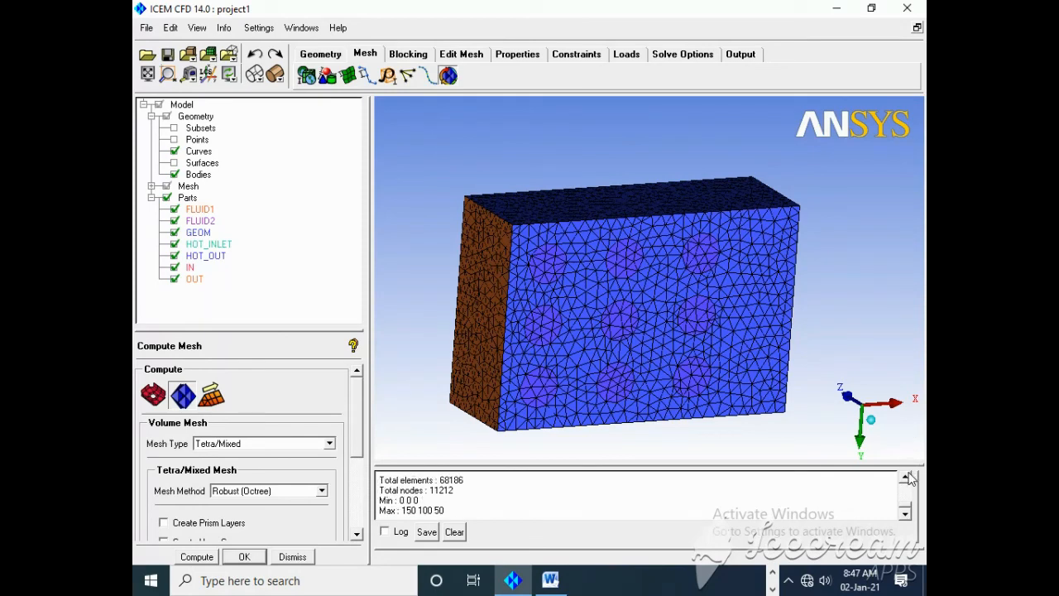
{"action": "left_click", "coordinate": [906, 477]}
{"action": "left_click_drag", "start_coordinate": [467, 490], "coordinate": [443, 493]}
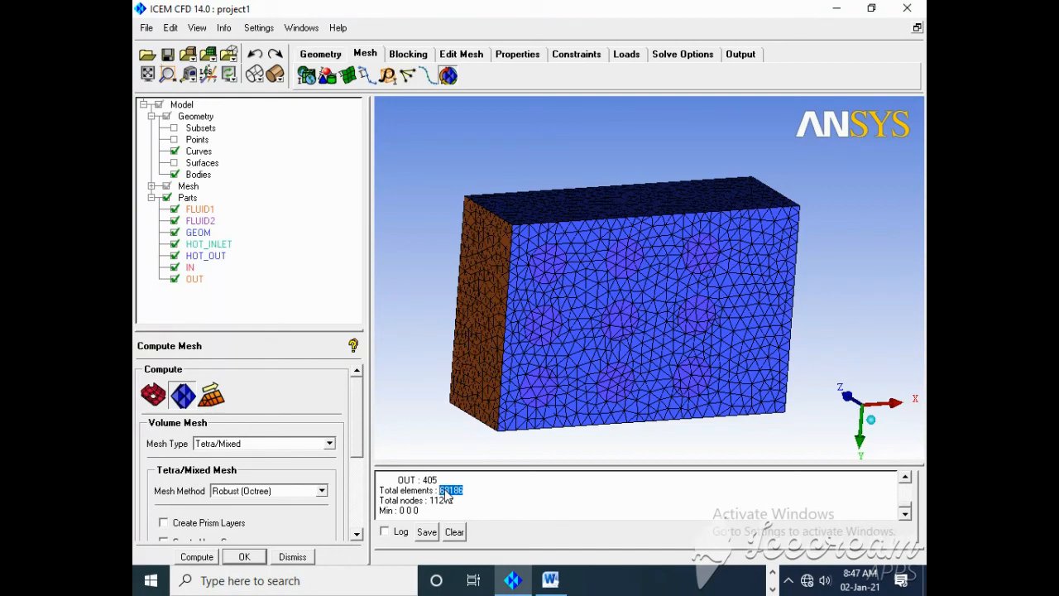
{"action": "left_click", "coordinate": [551, 581]}
{"action": "left_click", "coordinate": [492, 402]}
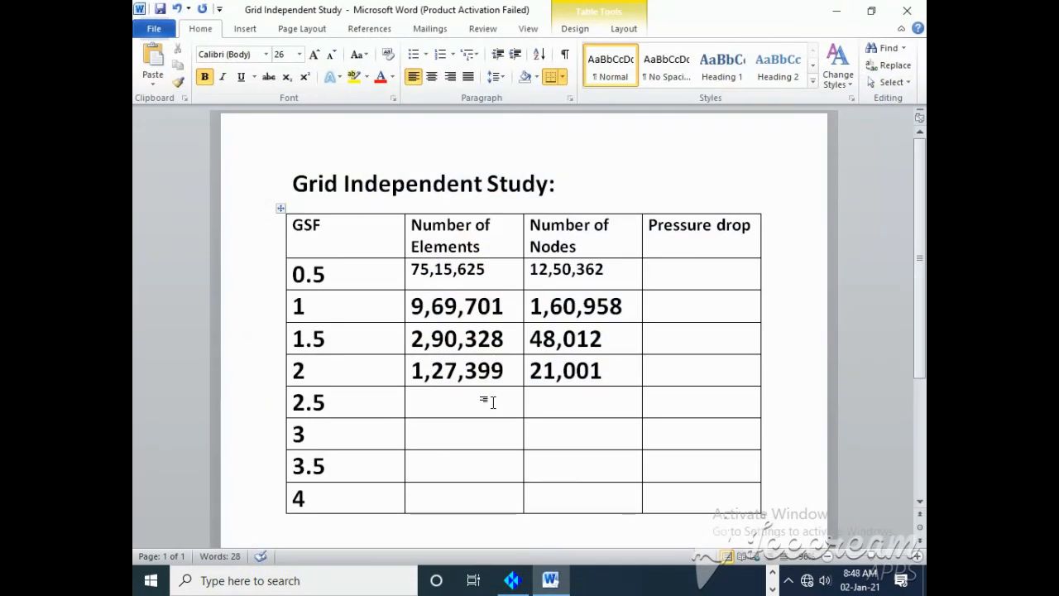
{"action": "type", "text": "68186"}
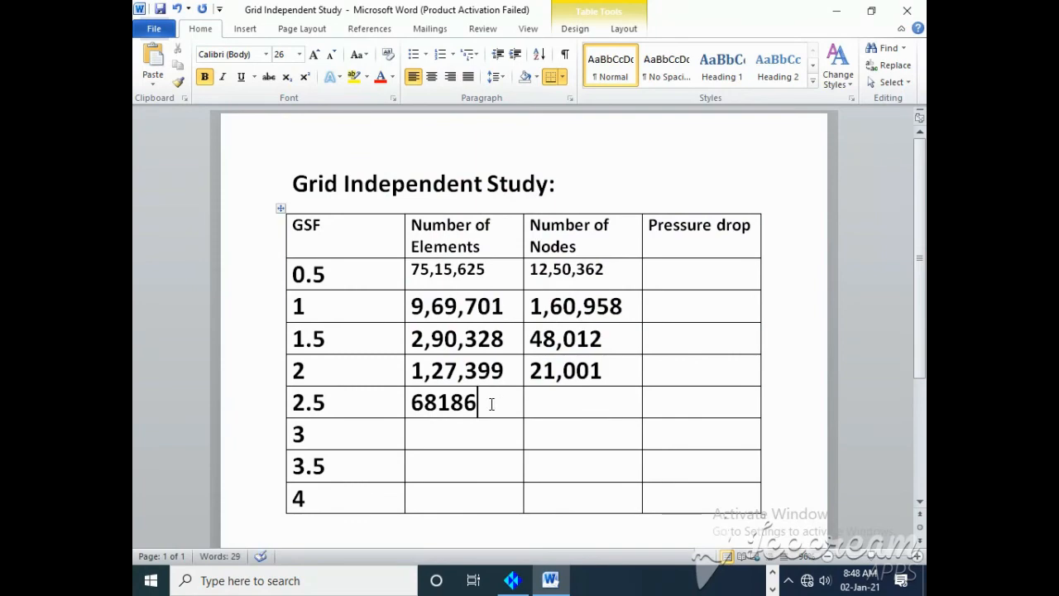
{"action": "left_click", "coordinate": [443, 403]}
{"action": "type", "text": ","}
Step: Switch back to ICEM CFD and select the total node count in the mesh log
{"action": "left_click", "coordinate": [551, 581]}
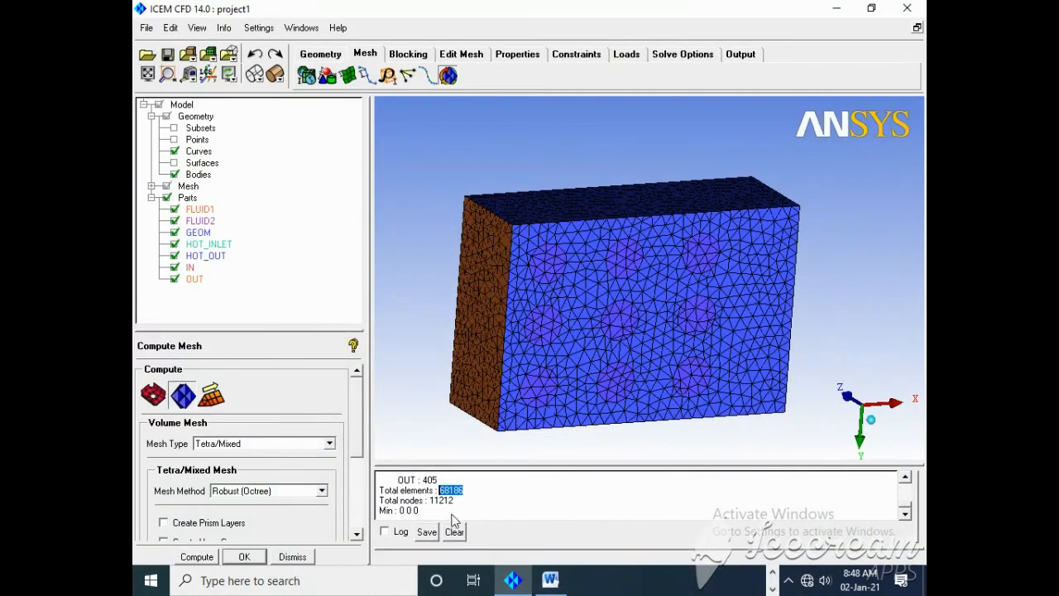
{"action": "left_click_drag", "start_coordinate": [457, 501], "coordinate": [434, 500]}
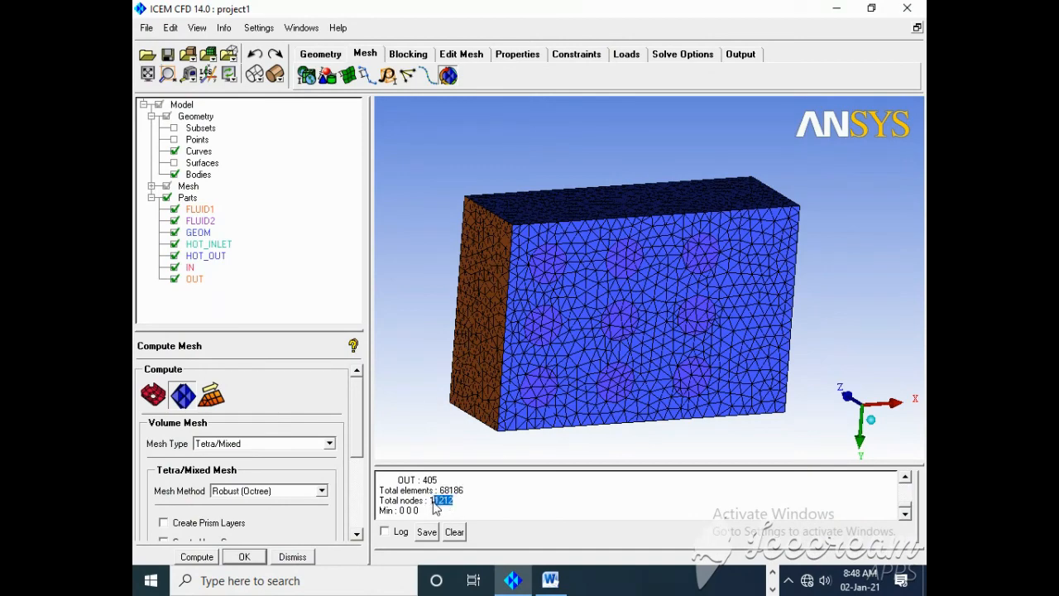